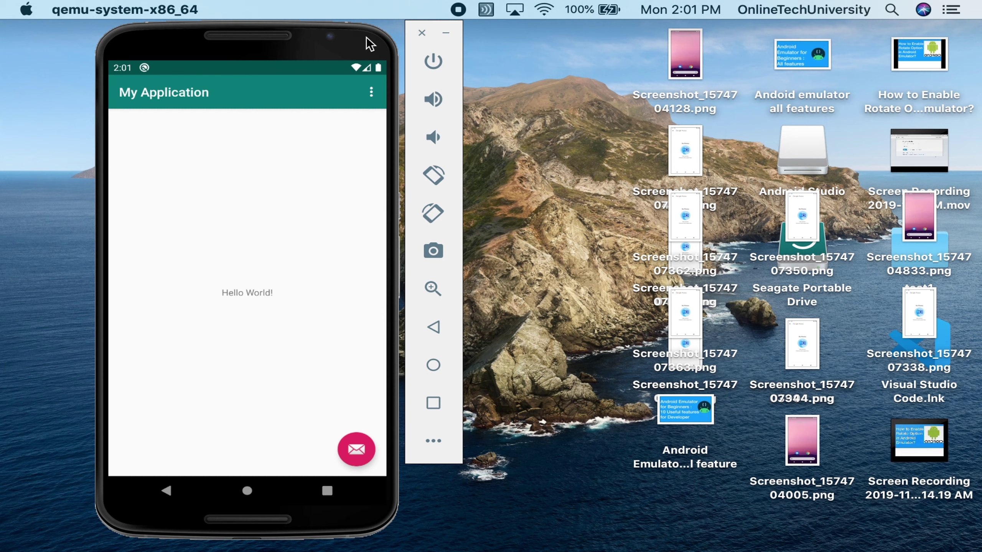
# Close the running Nexus 6 emulator, switch to Android Studio and run the app on the Pixel XL API 29 device.
pyautogui.click(422, 34)
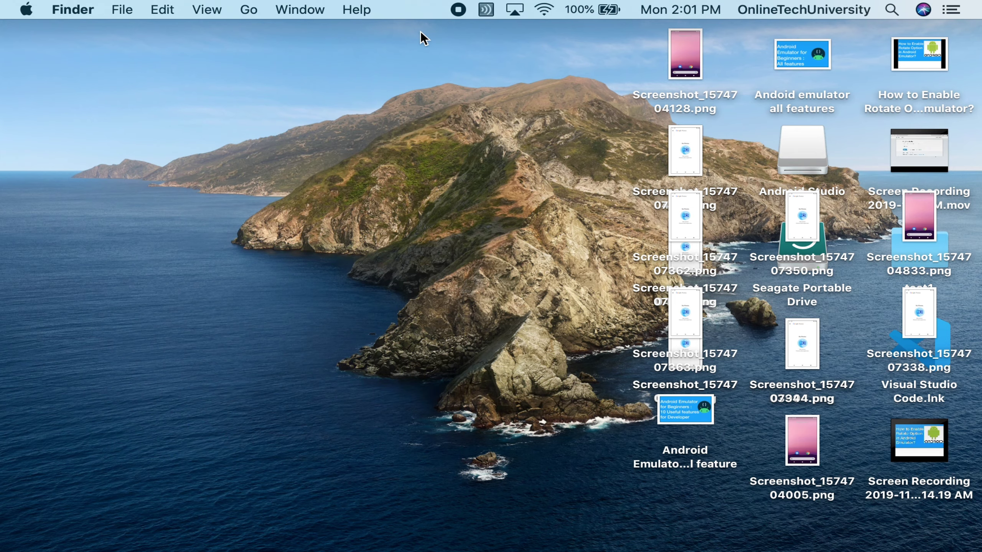
pyautogui.press('super+Tab')
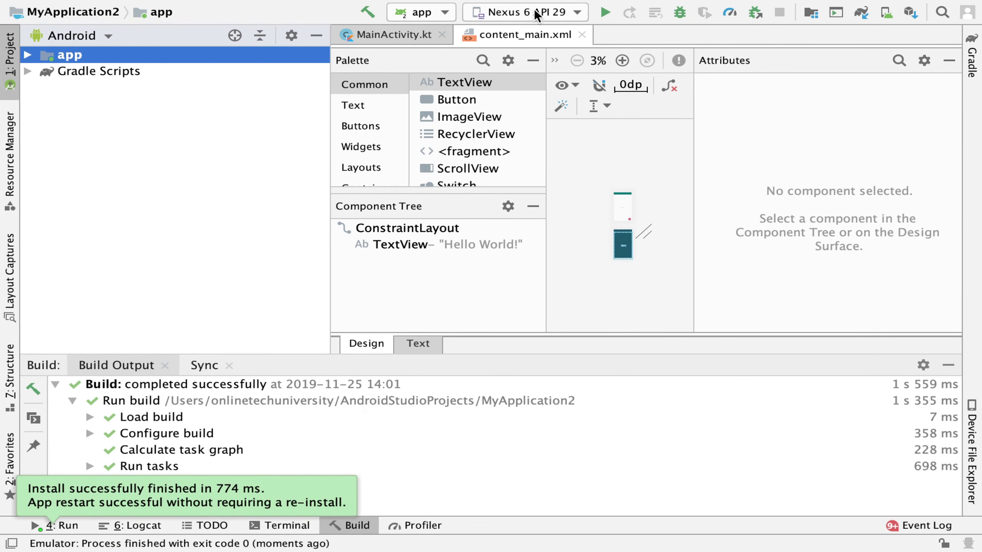
pyautogui.click(534, 8)
pyautogui.click(516, 63)
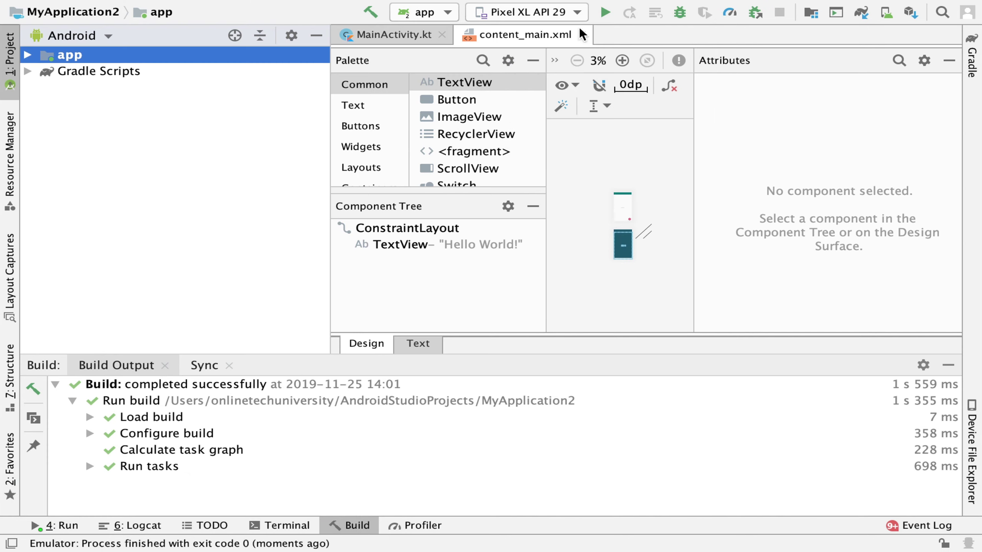
pyautogui.click(602, 14)
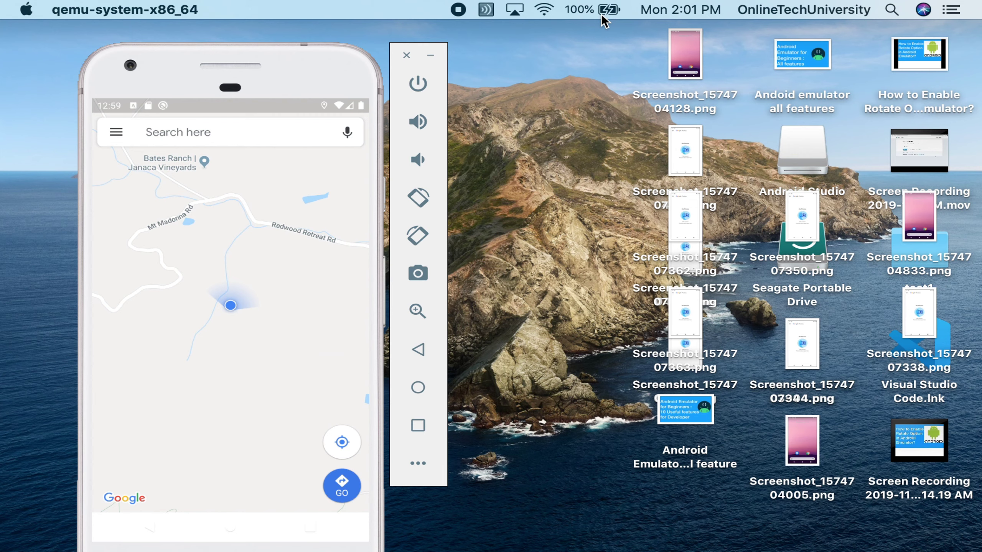
pyautogui.moveTo(184, 81); pyautogui.dragTo(195, 56)
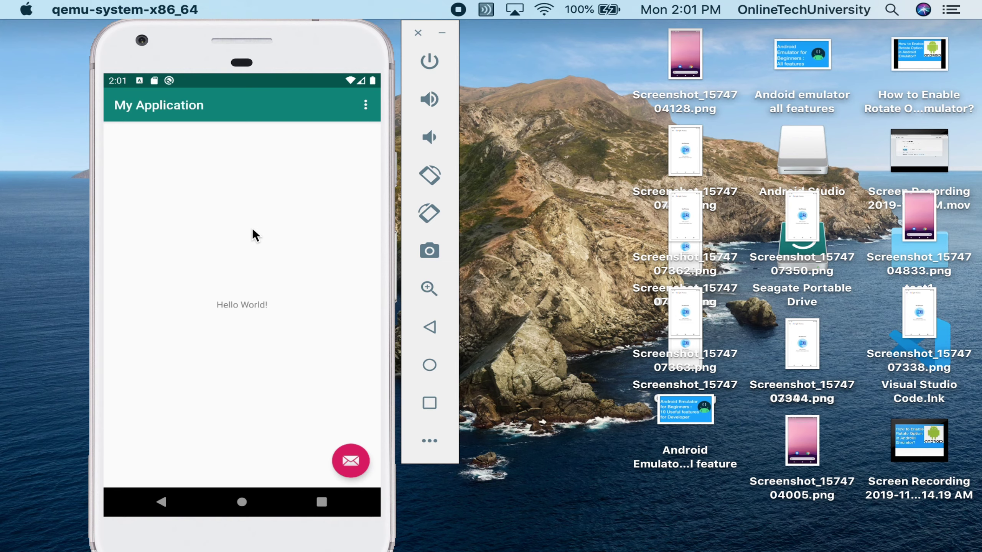
# Switch to Chrome and close both YouTube Studio pages, leaving the video details without saving changes.
pyautogui.press('super+Tab')
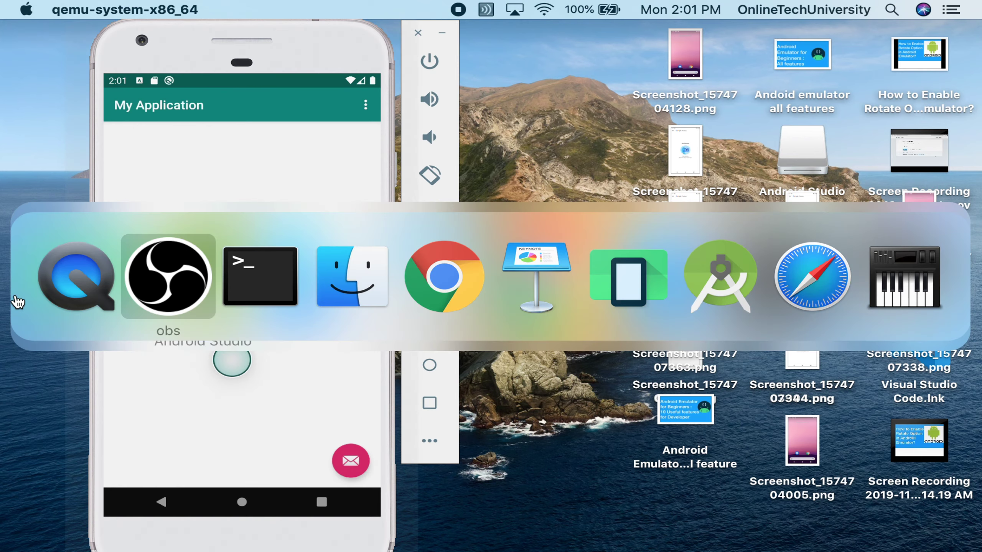
pyautogui.press('super+Tab')
pyautogui.press('super+Tab')
pyautogui.press('super+Tab')
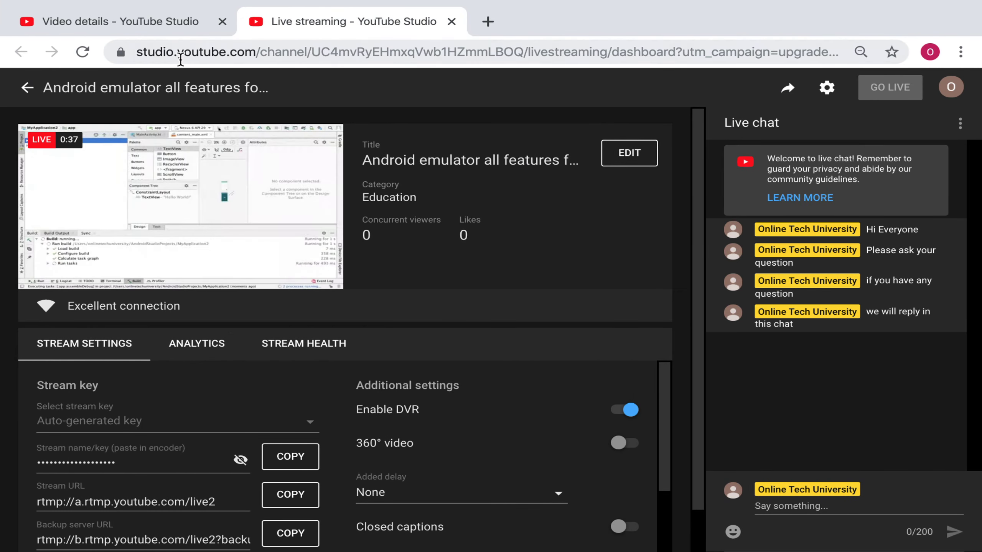
pyautogui.click(449, 20)
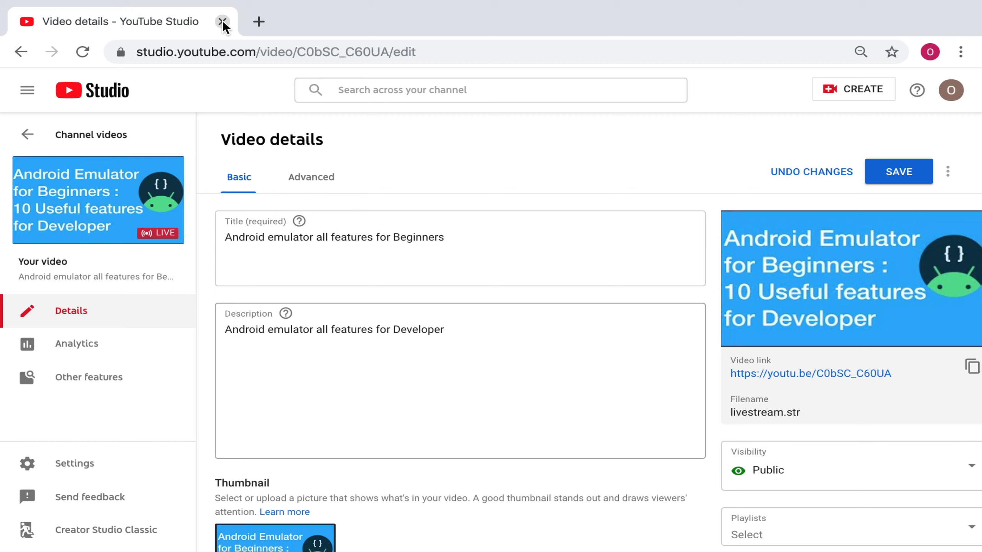
pyautogui.click(223, 21)
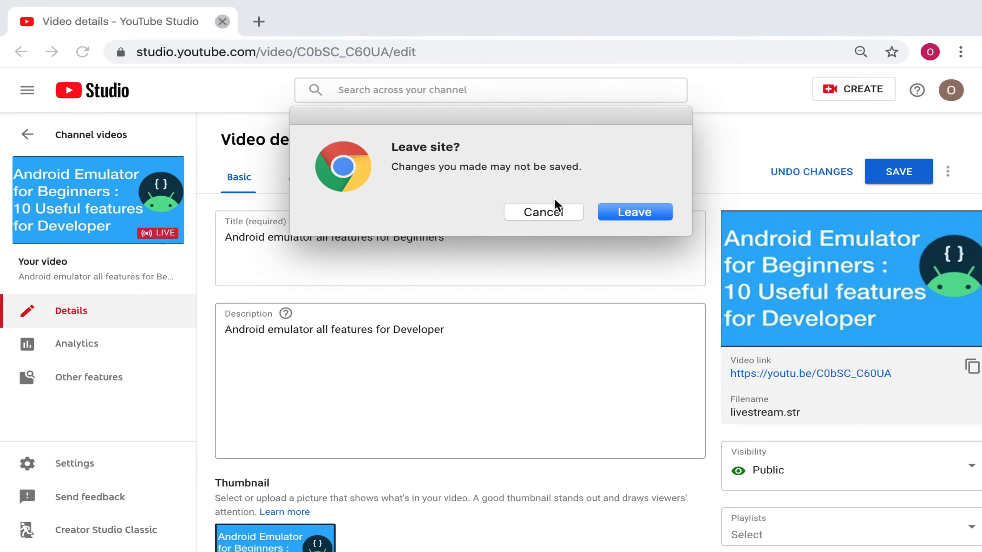
pyautogui.click(626, 212)
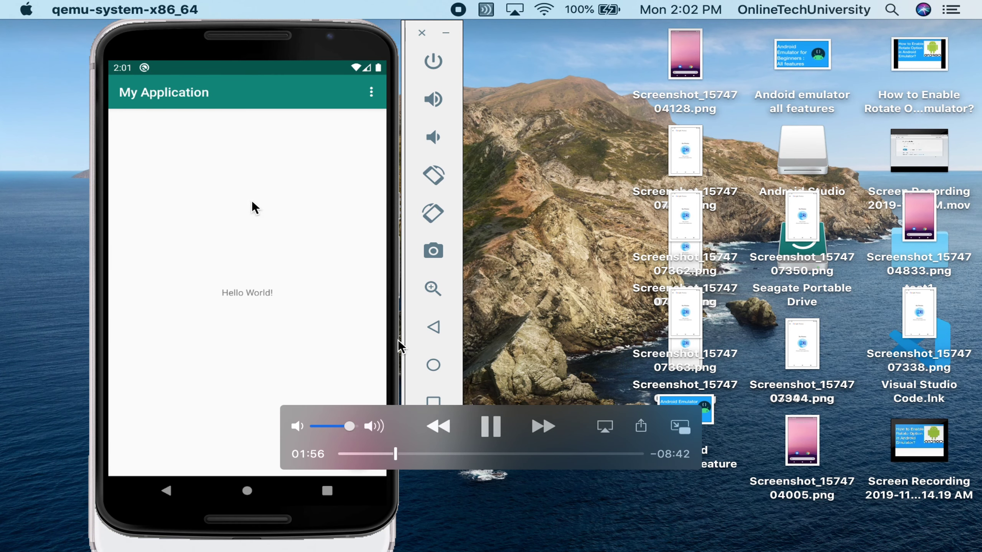
# Move the Nexus 6 emulator off the Pixel XL one, close the Pixel XL emulator and put the Nexus 6 in its place.
pyautogui.moveTo(189, 44); pyautogui.dragTo(675, 33)
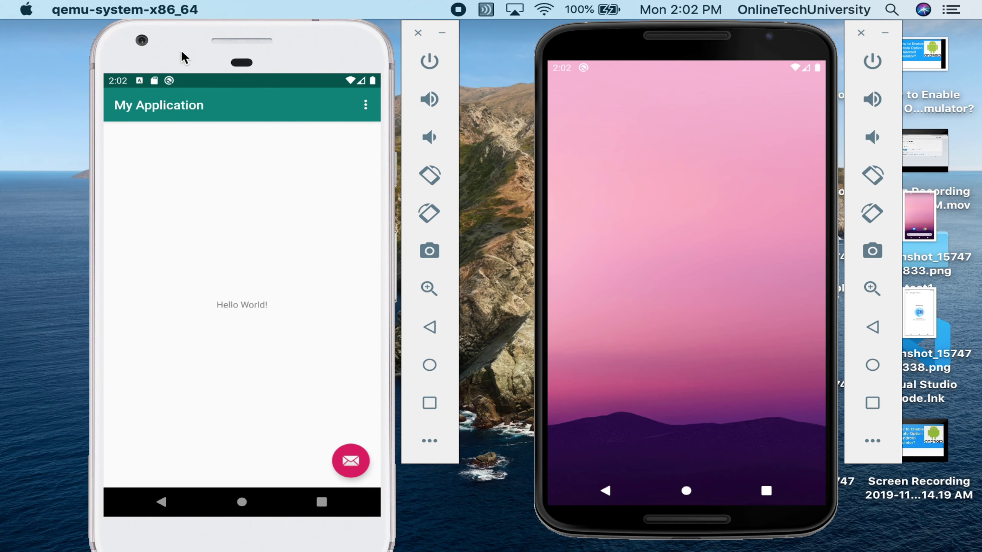
pyautogui.click(417, 33)
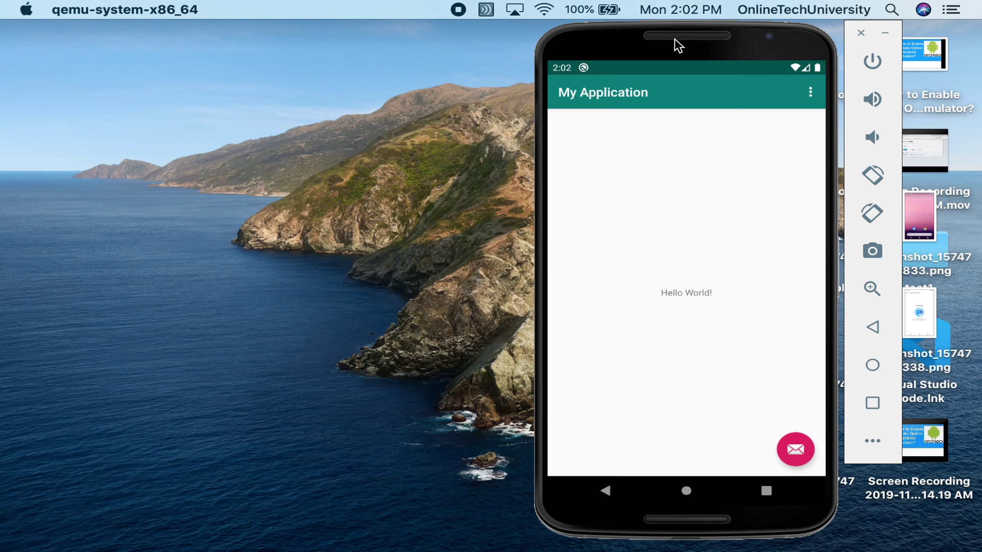
pyautogui.moveTo(675, 45); pyautogui.dragTo(212, 50)
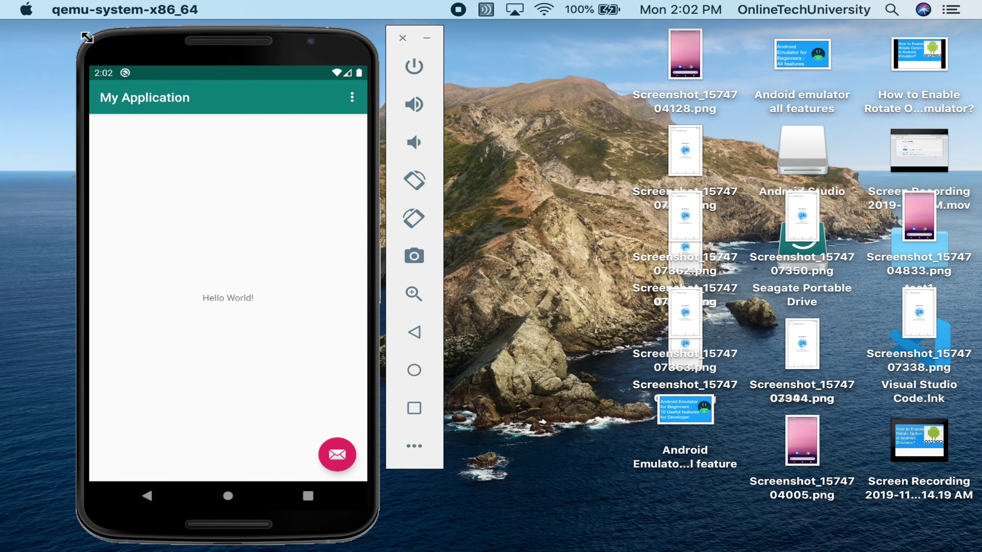
# Resize the Nexus 6 emulator window from its corners.
pyautogui.moveTo(86, 40); pyautogui.dragTo(111, 59)
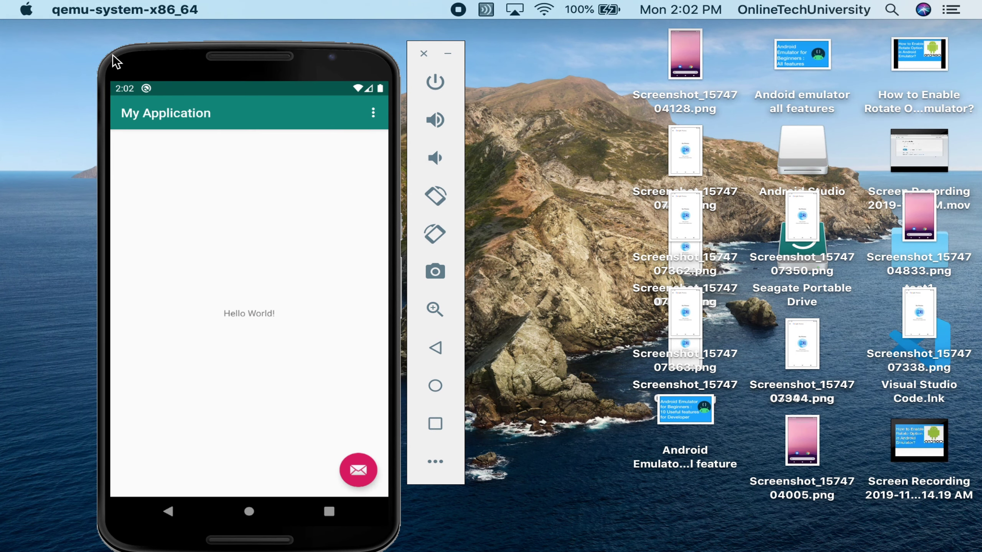
pyautogui.moveTo(106, 51)
pyautogui.mouseDown()
pyautogui.moveTo(162, 85)
pyautogui.moveTo(122, 43)
pyautogui.mouseUp()
pyautogui.click(138, 72)
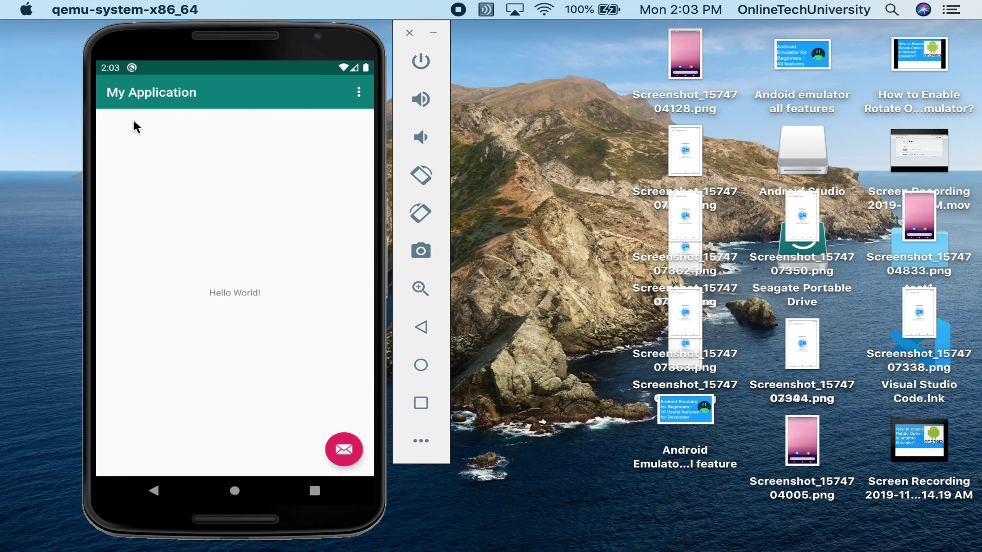
pyautogui.moveTo(375, 527); pyautogui.dragTo(324, 500)
# Switch to the Keynote presentation, show the "Adjust the Volume" slide and return to the emulator.
pyautogui.press('super+Tab')
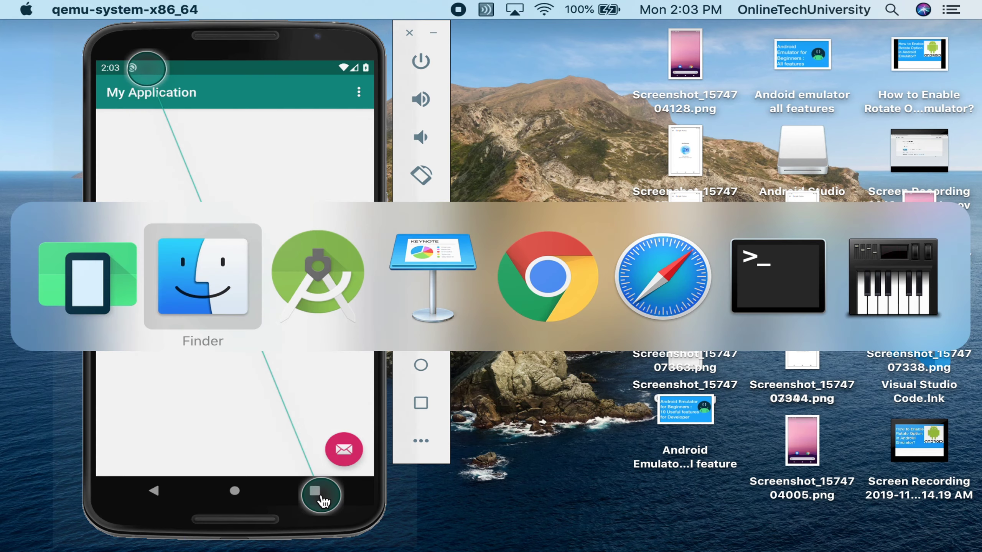
pyautogui.press('super+Tab')
pyautogui.press('super+Tab')
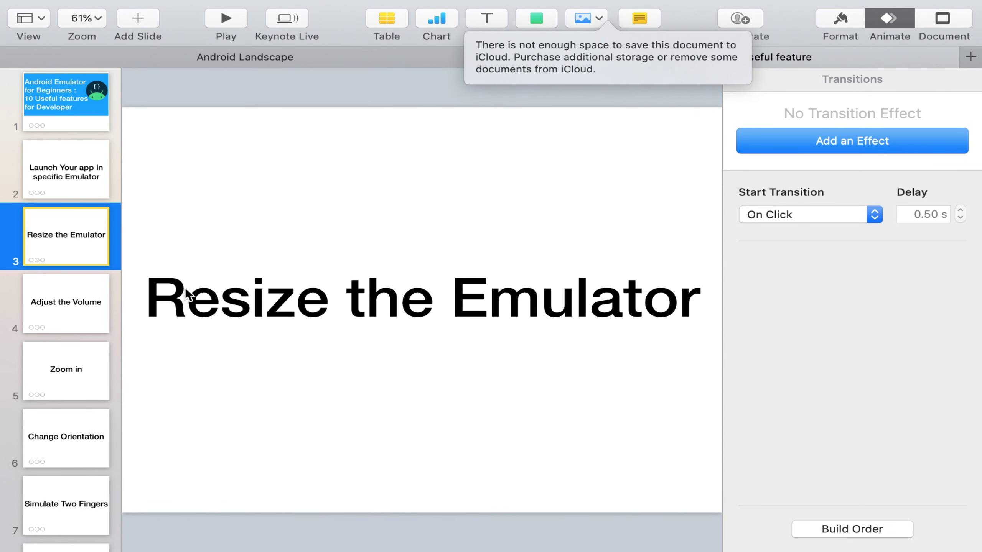
pyautogui.click(70, 309)
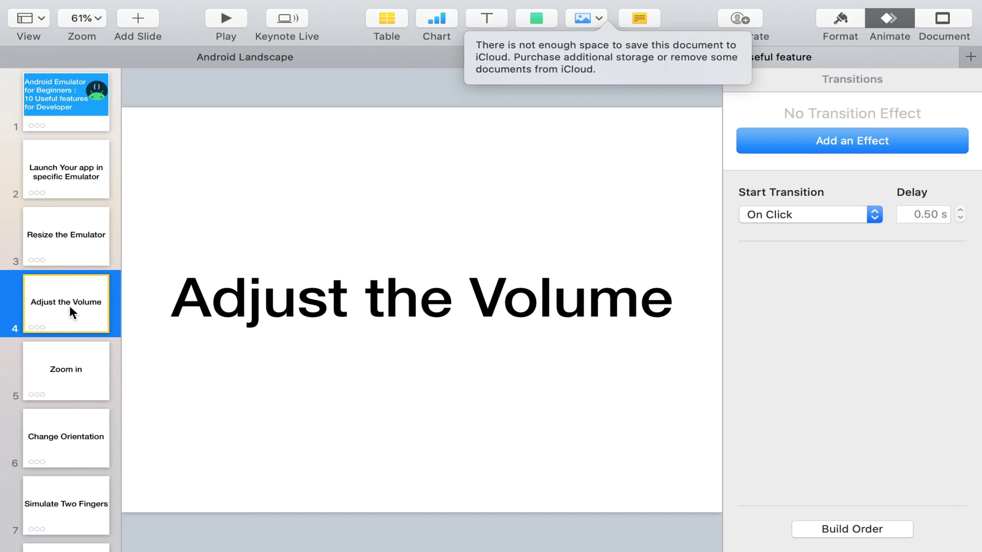
pyautogui.press('super+Tab')
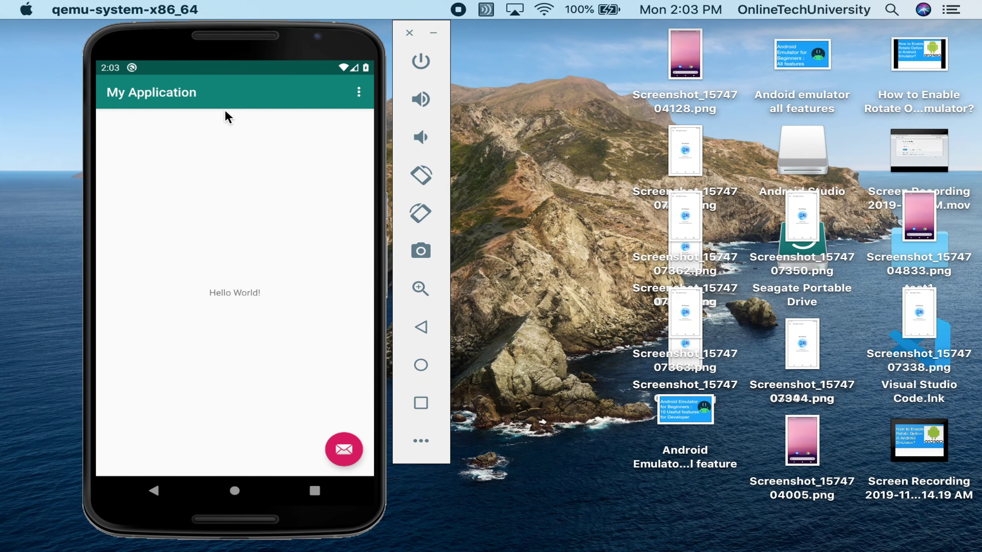
# Raise the emulator's media volume several steps and lower it by one step.
pyautogui.click(424, 101)
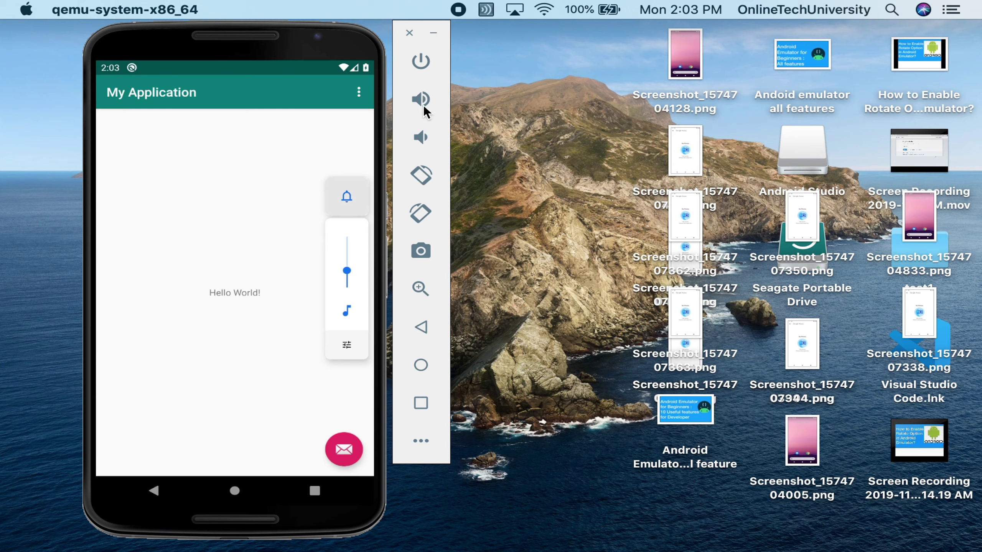
pyautogui.click(424, 104)
pyautogui.click(423, 104)
pyautogui.click(423, 104)
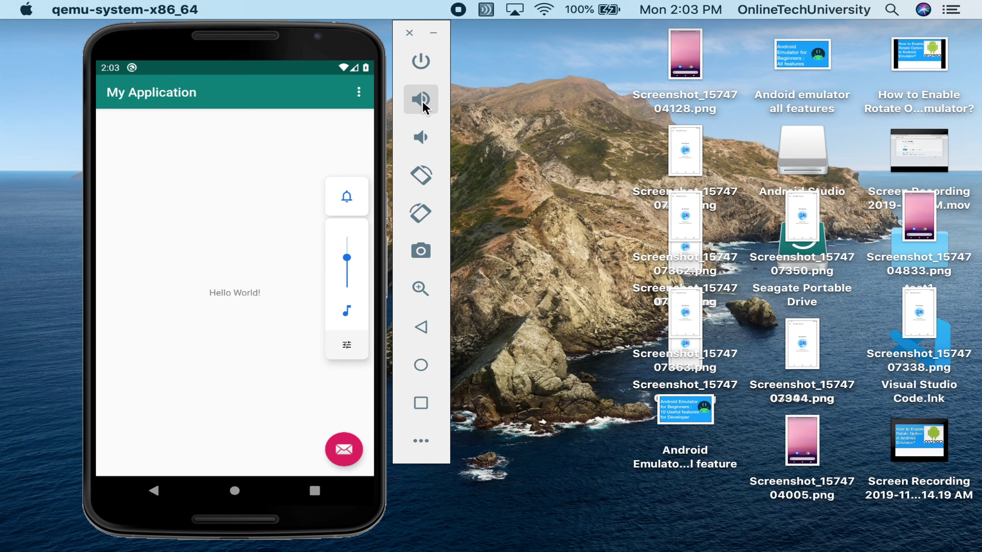
pyautogui.click(424, 140)
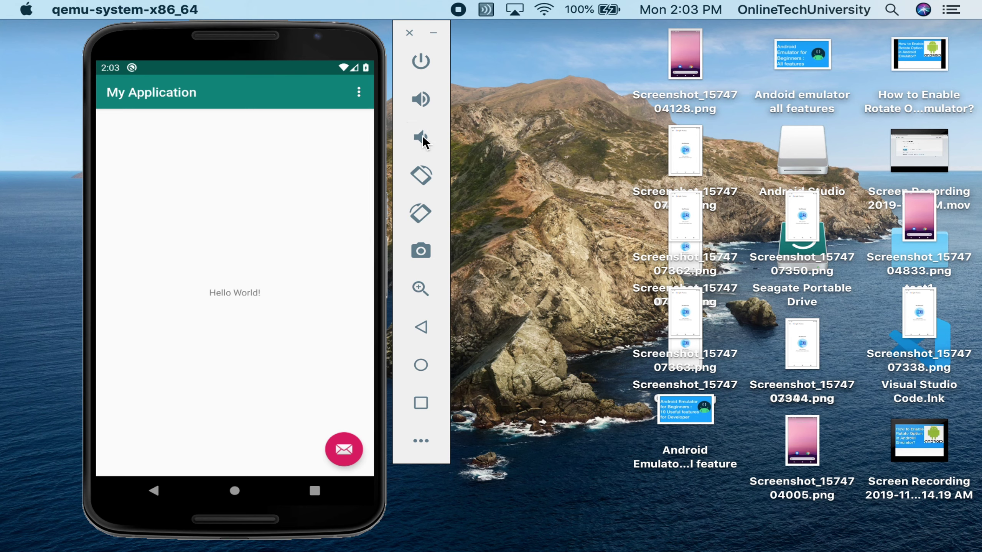
# Switch to the Keynote presentation, show the "Zoom in" slide and return to the emulator.
pyautogui.press('super+Tab')
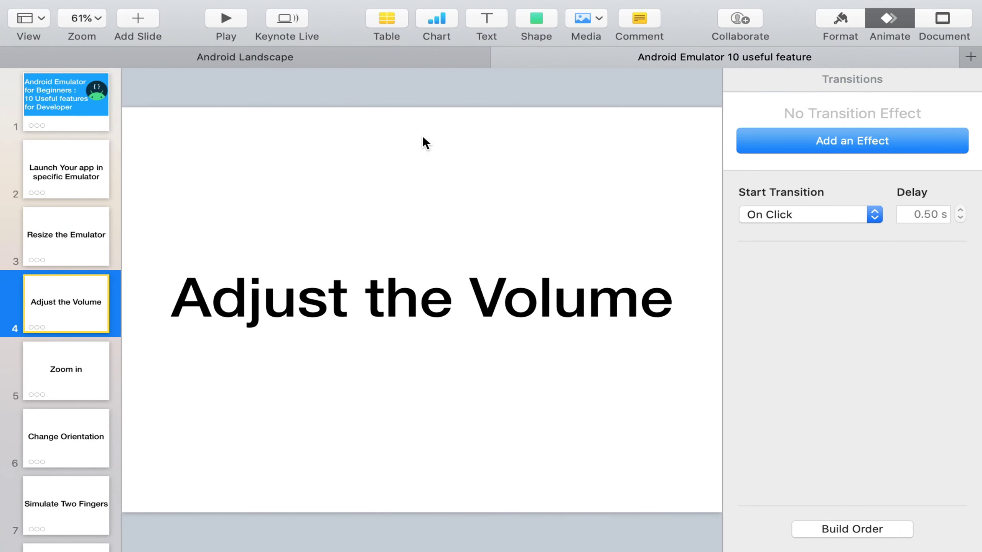
pyautogui.click(57, 382)
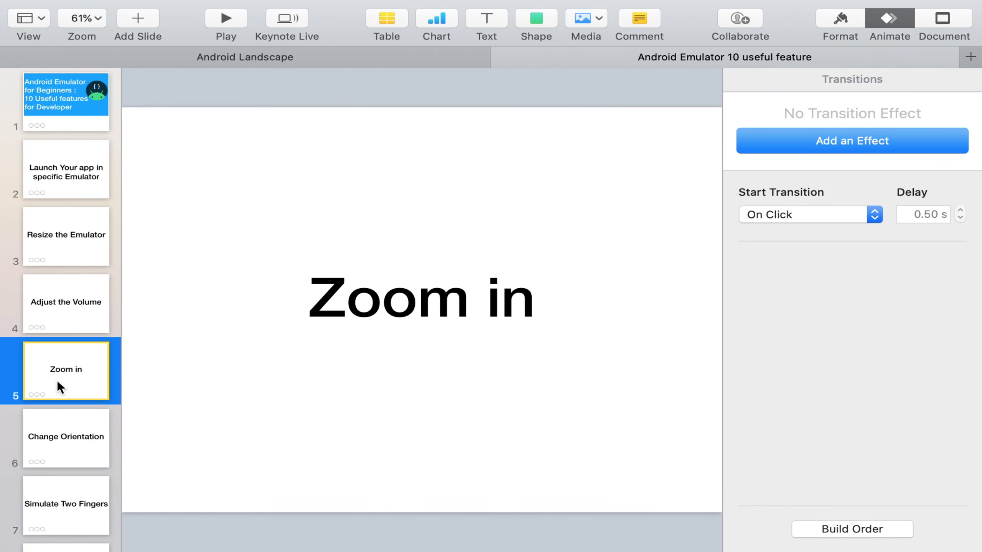
pyautogui.press('super+Tab')
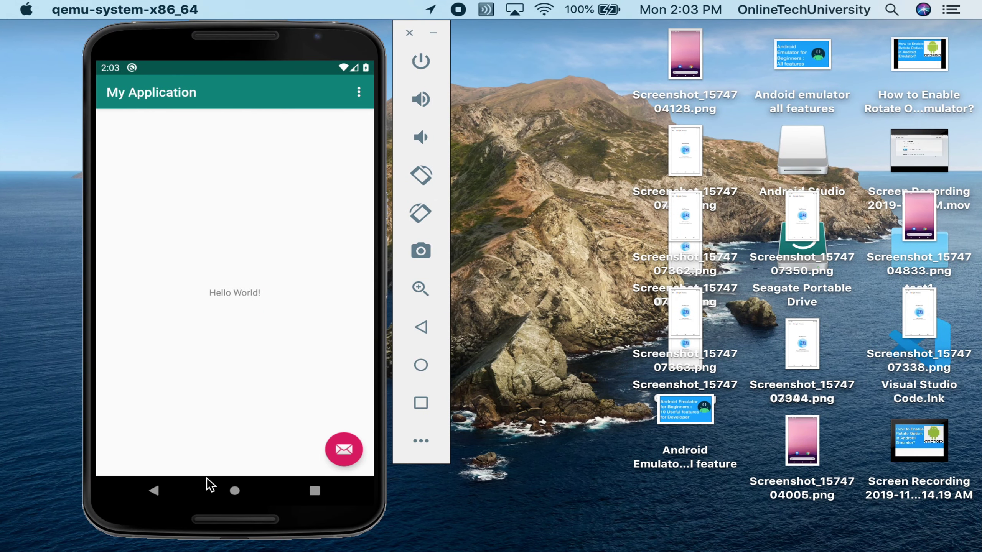
# Open the app list from the emulator's home screen, magnify the area around the Clock icon and leave zoom mode.
pyautogui.click(235, 491)
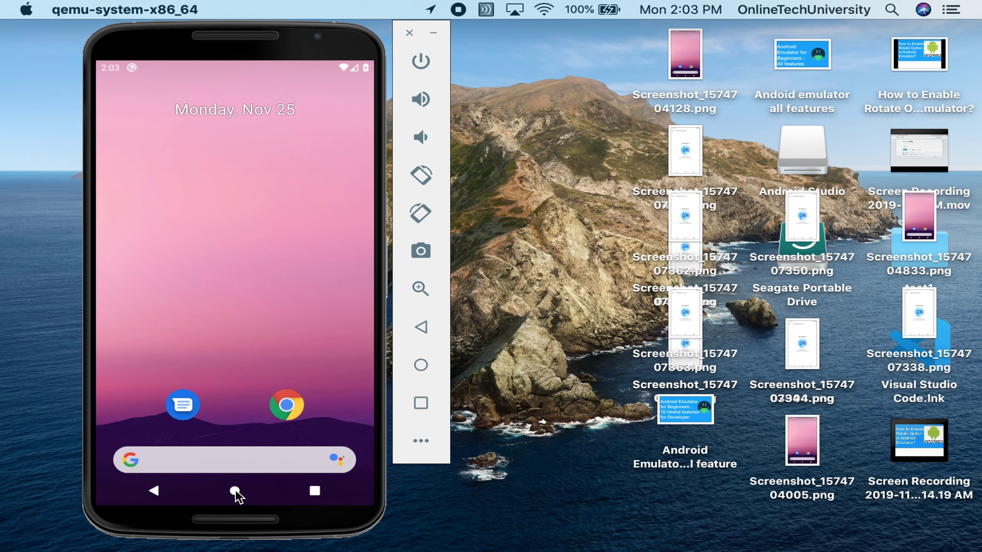
pyautogui.moveTo(238, 492); pyautogui.dragTo(247, 263)
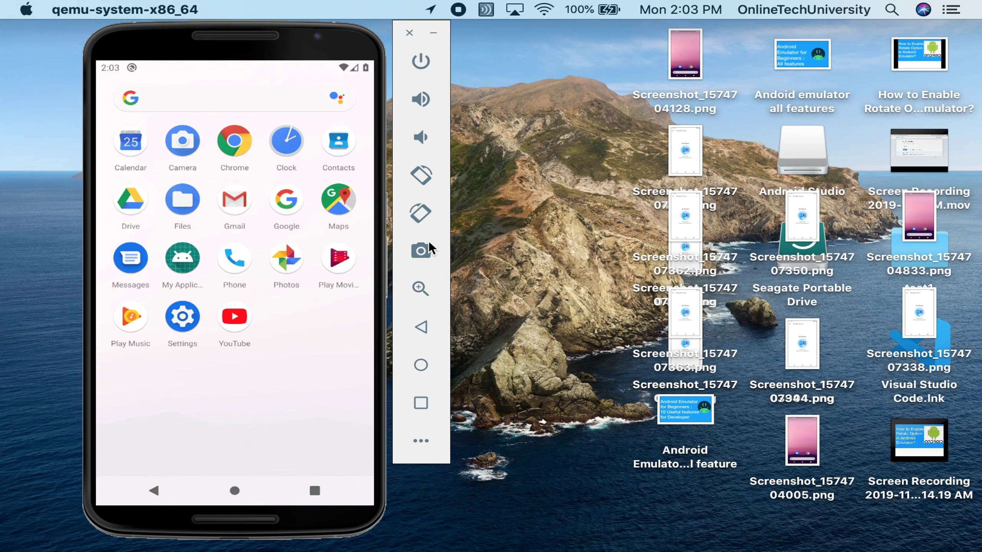
pyautogui.click(421, 288)
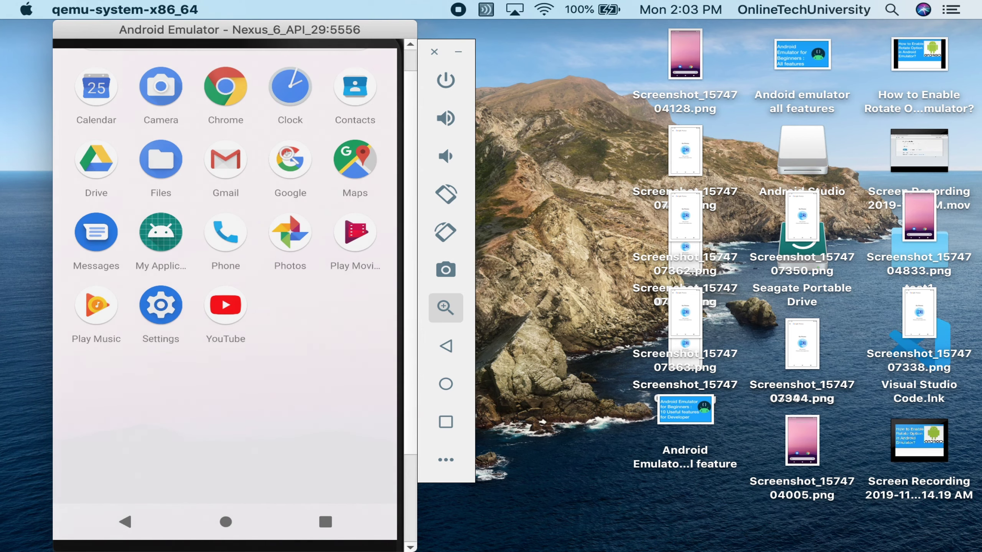
pyautogui.click(287, 95)
pyautogui.click(267, 94)
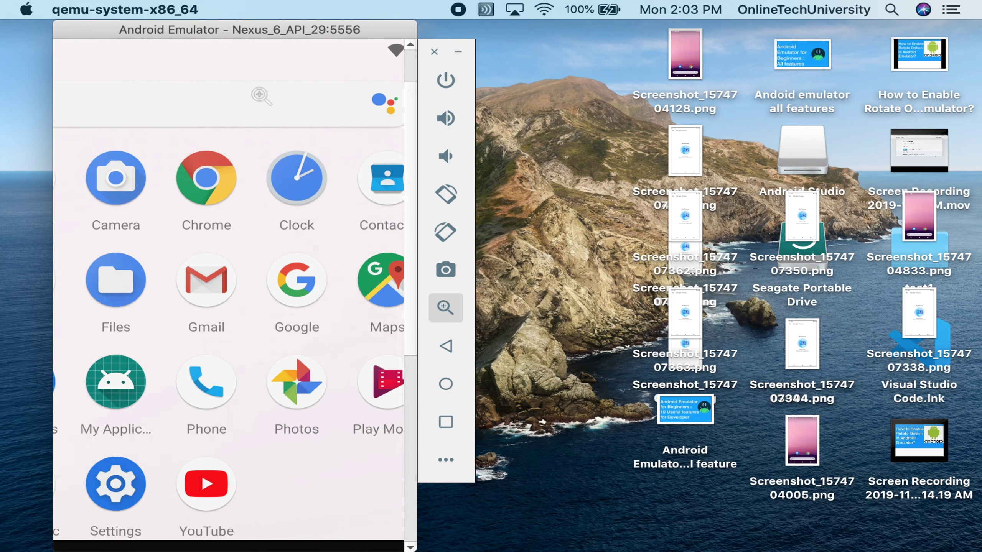
pyautogui.click(297, 197)
pyautogui.click(299, 195)
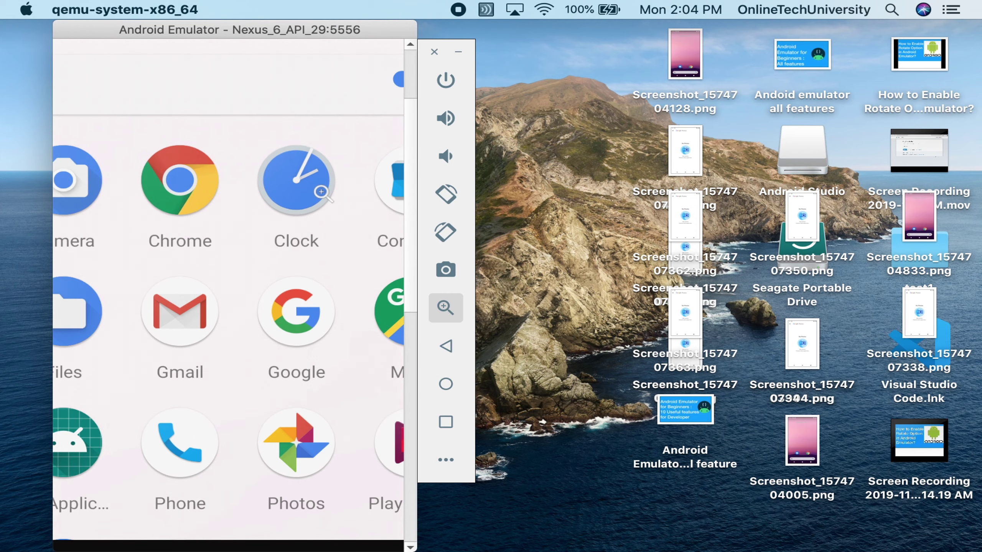
pyautogui.click(445, 307)
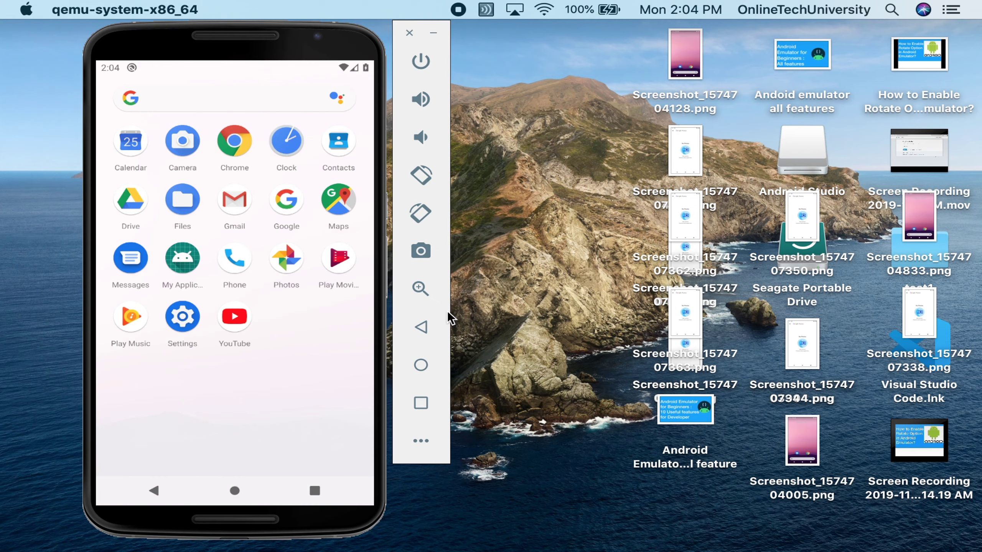
# Turn zoom mode back on and magnify a selected area of the app list around the Drive and Files icons.
pyautogui.click(421, 288)
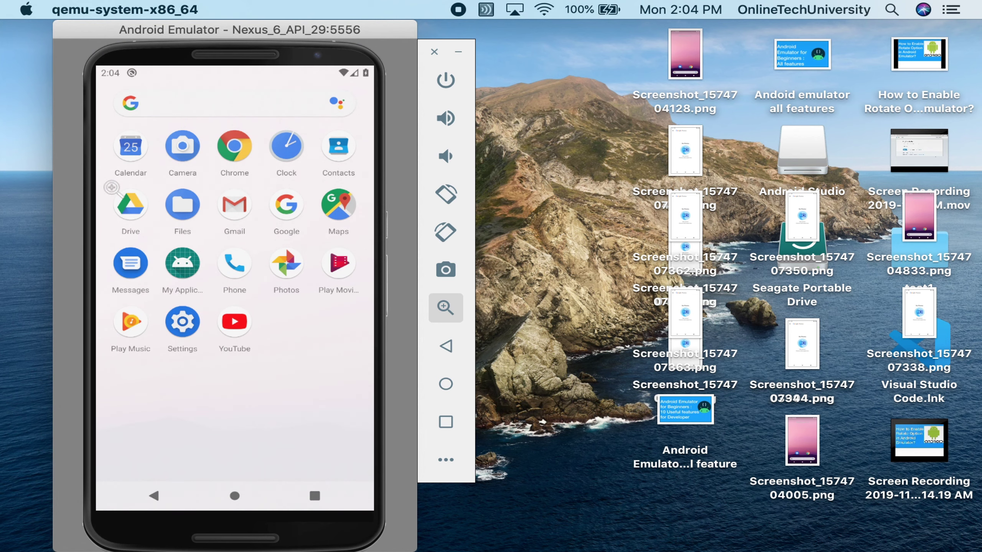
pyautogui.moveTo(115, 191); pyautogui.dragTo(212, 231)
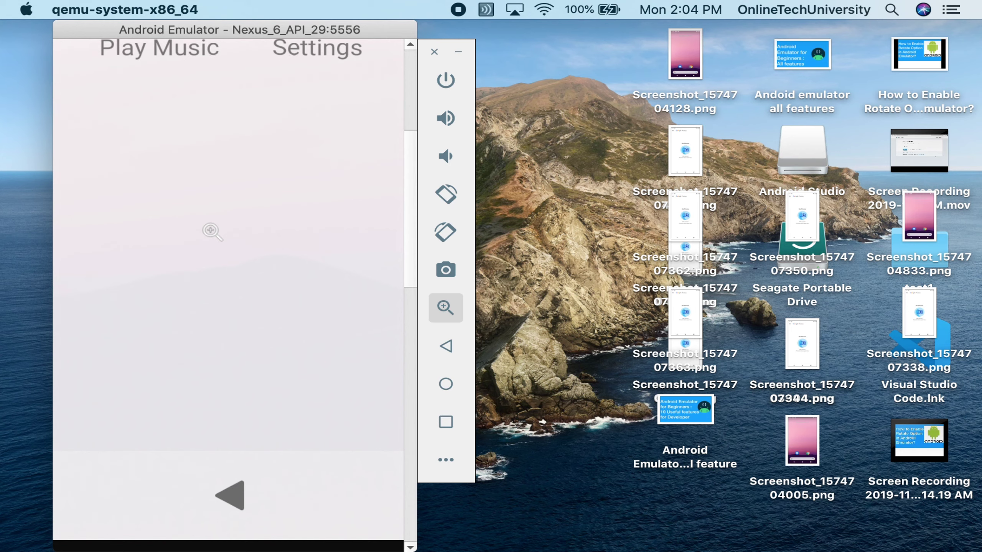
pyautogui.click(228, 495)
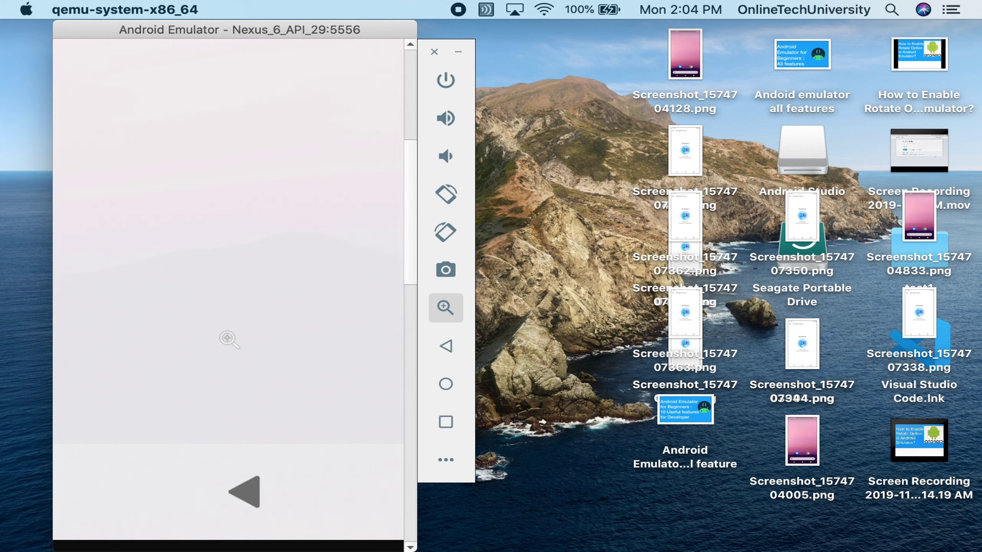
pyautogui.rightClick(250, 501)
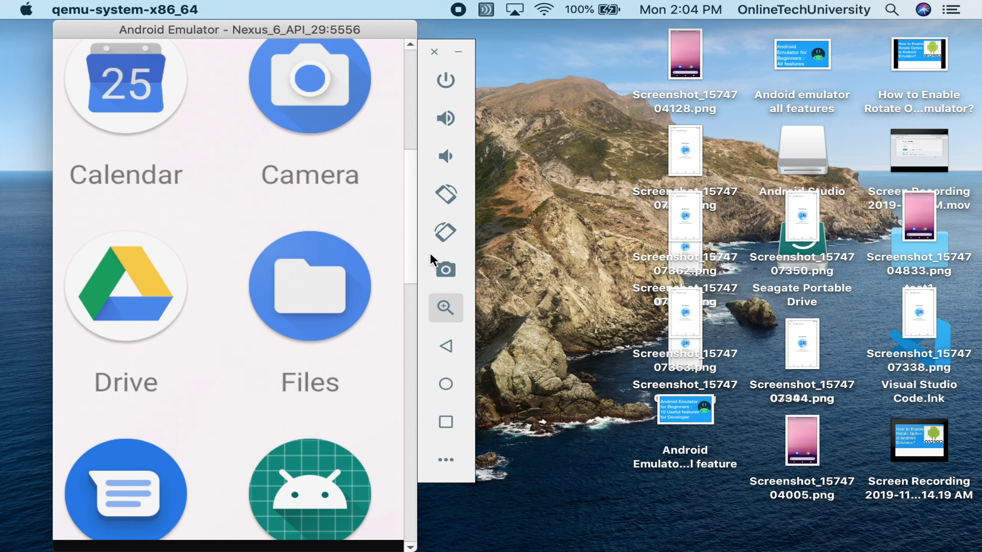
# Leave zoom mode, turn it back on and magnify the app list row from Messages to Play Movies.
pyautogui.click(445, 309)
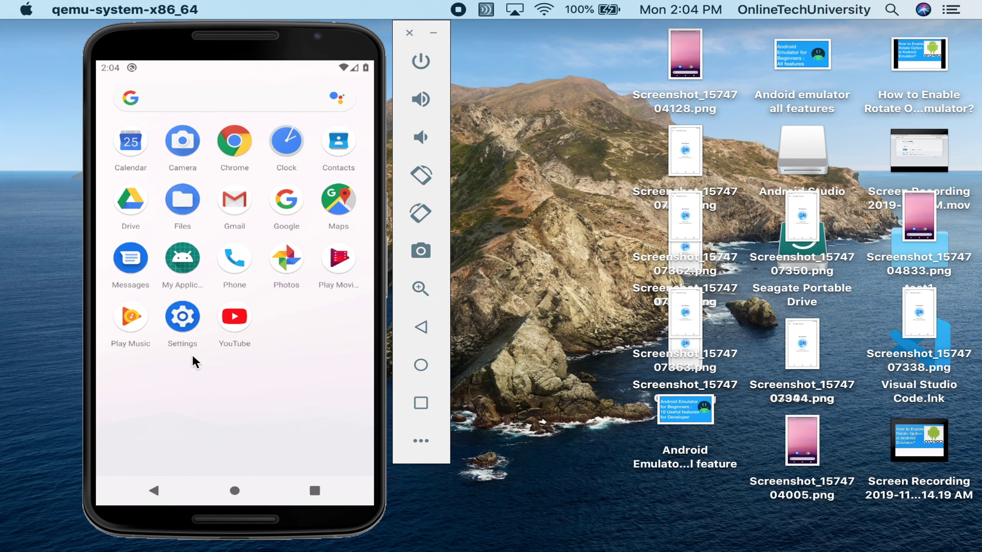
pyautogui.click(421, 288)
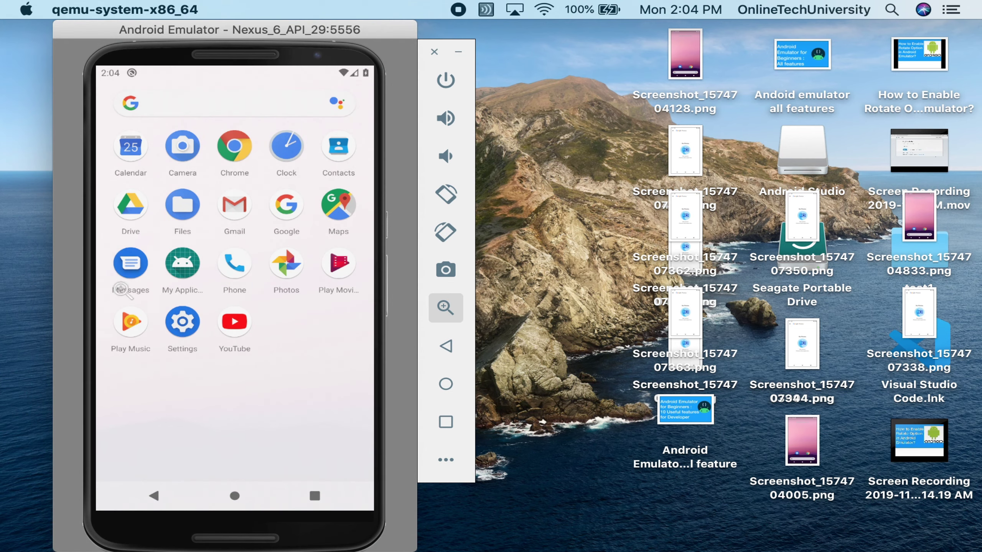
pyautogui.moveTo(112, 247); pyautogui.dragTo(369, 303)
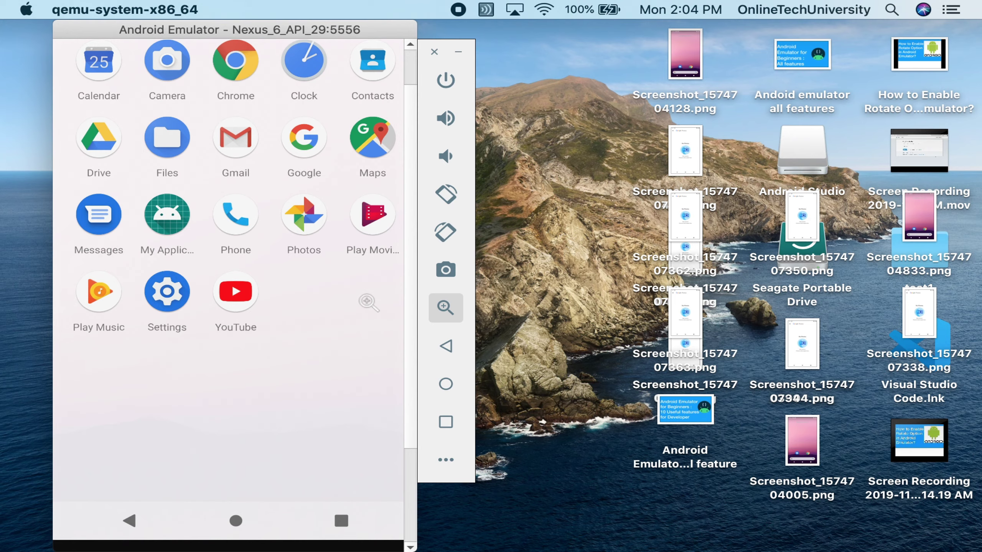
# Switch to the Keynote presentation, show the "Change Orientation" slide and return to the emulator with zoom mode off.
pyautogui.press('super+Tab')
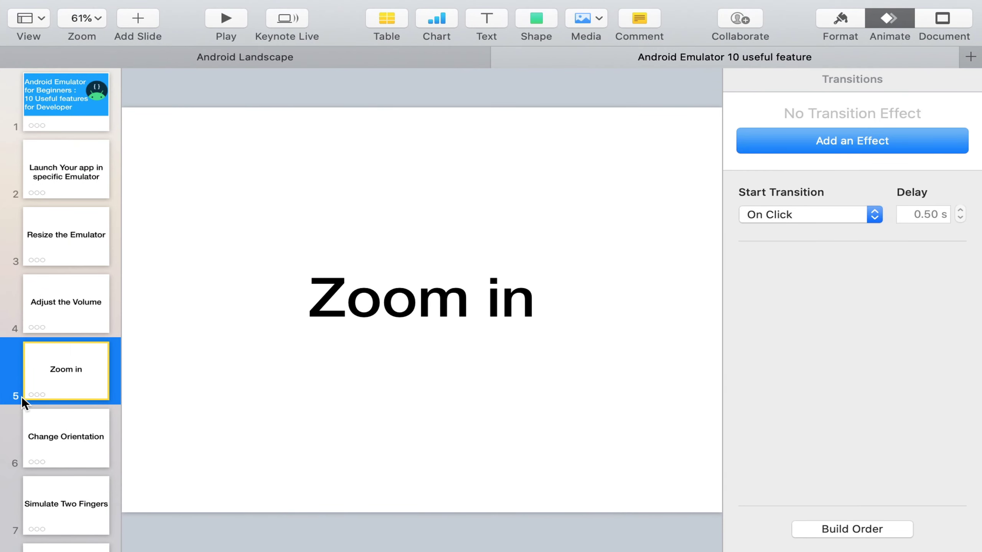
pyautogui.click(50, 447)
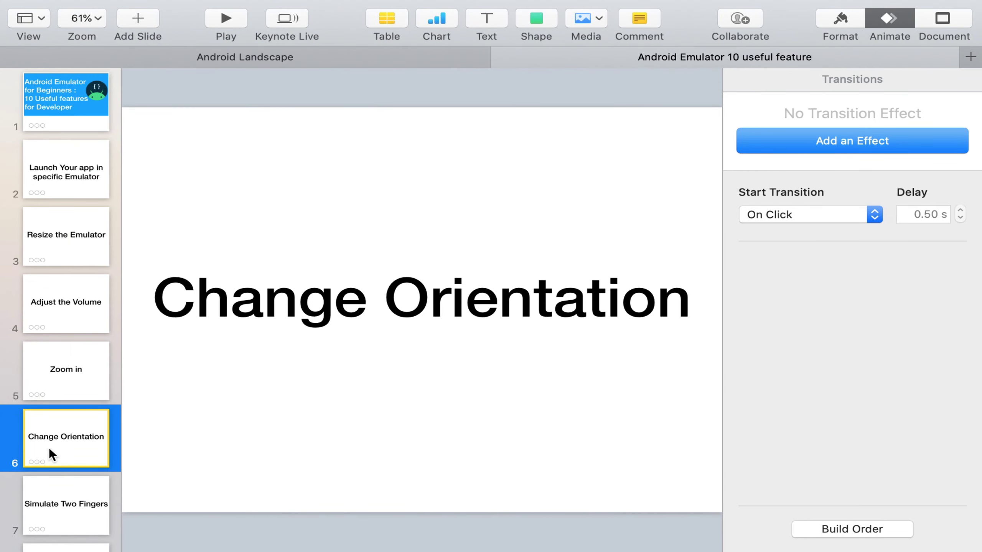
pyautogui.press('super+Tab')
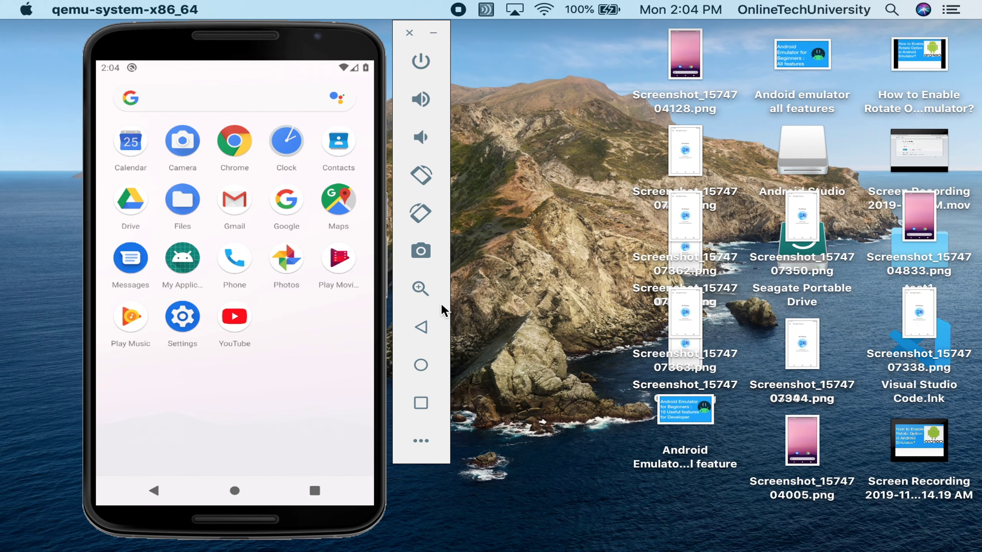
# Rotate the emulated phone left in four quarter turns, bringing it back to upright portrait.
pyautogui.click(425, 174)
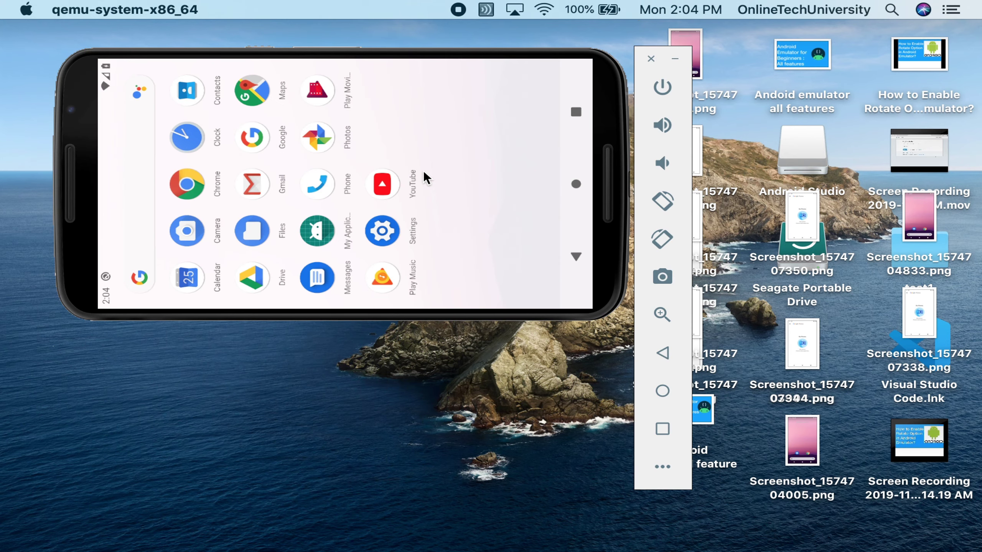
pyautogui.click(663, 200)
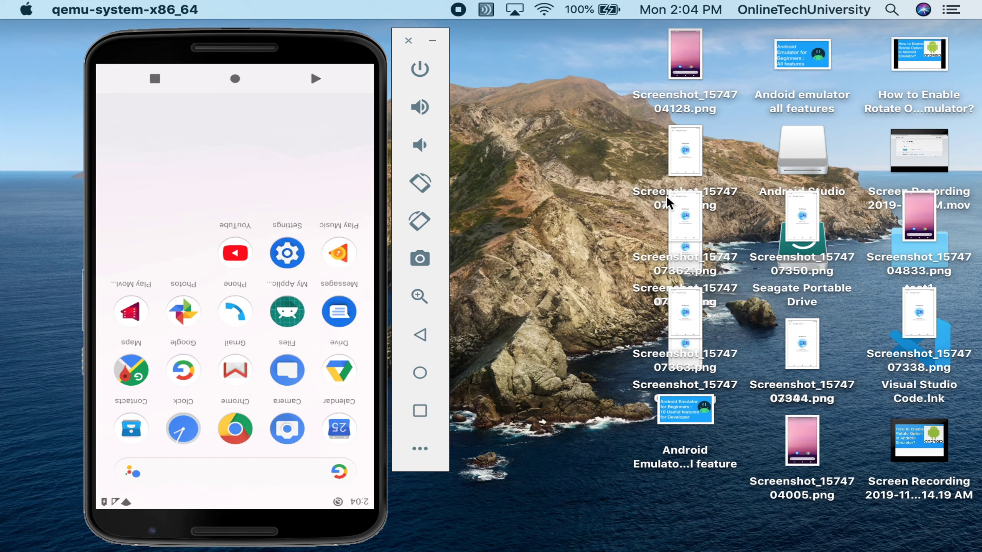
pyautogui.click(424, 186)
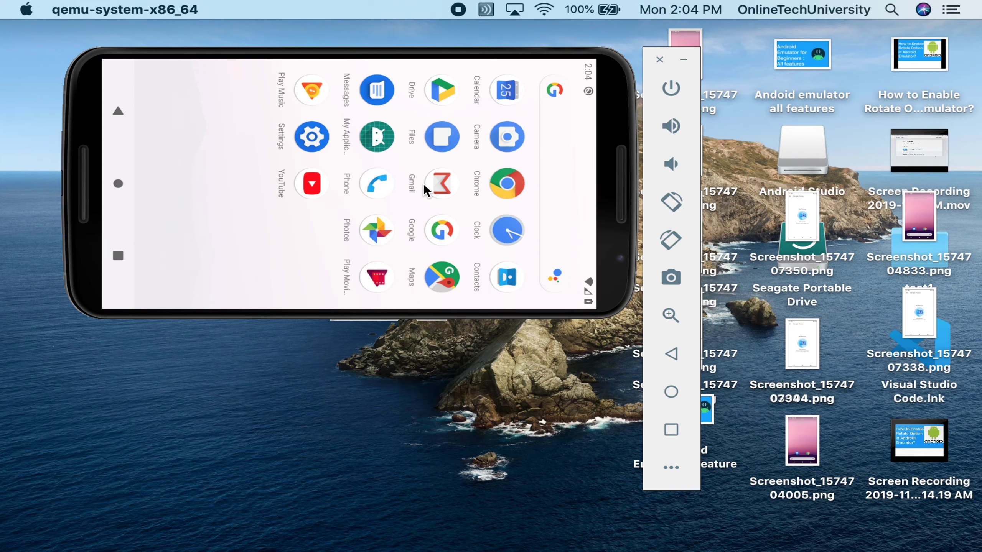
pyautogui.click(673, 205)
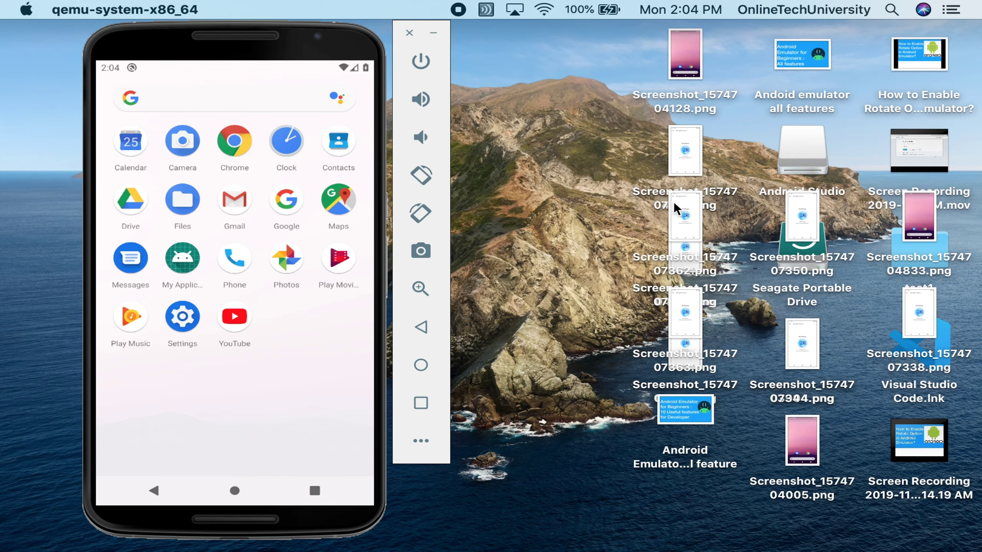
# Rotate the emulated phone right in four quarter turns, bringing it back to upright portrait.
pyautogui.click(421, 224)
pyautogui.click(676, 243)
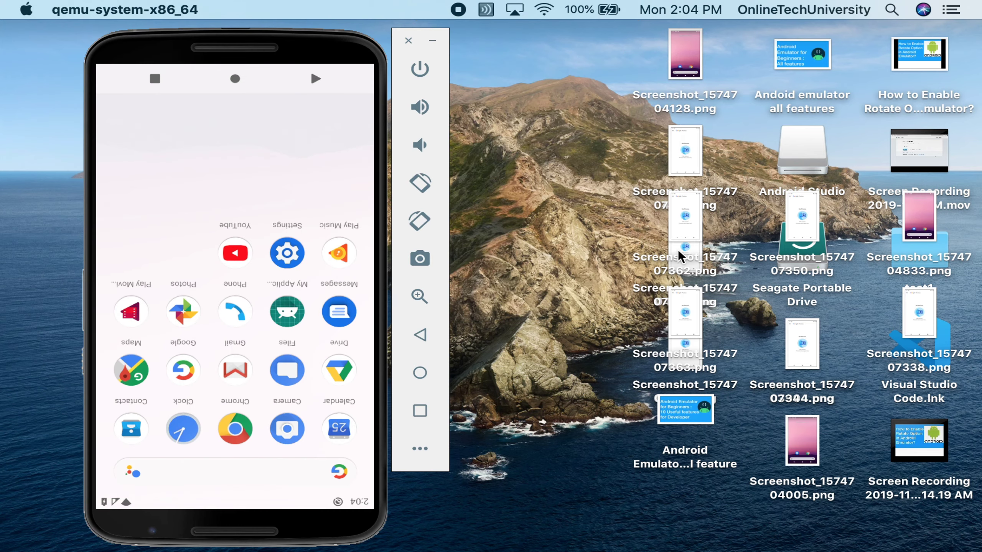
pyautogui.click(423, 224)
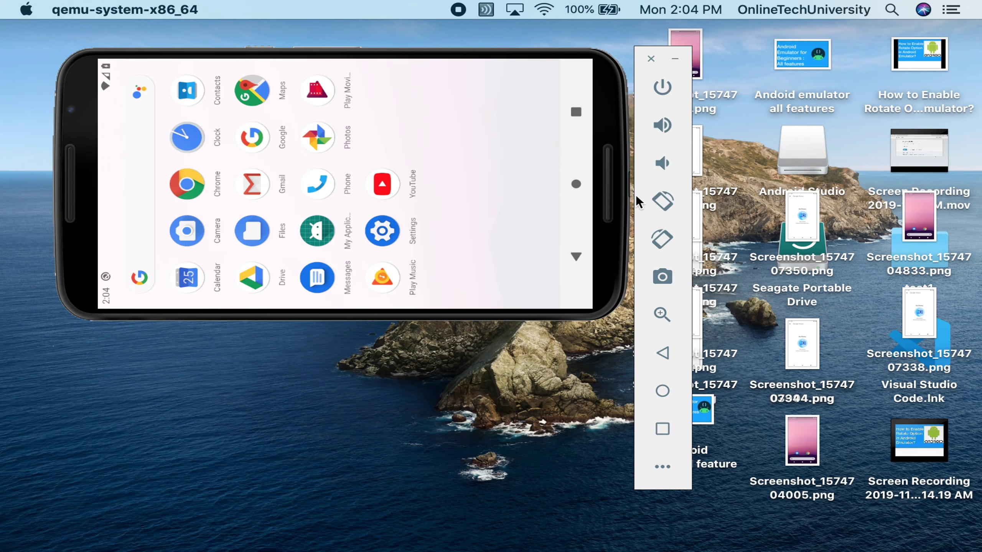
pyautogui.click(661, 239)
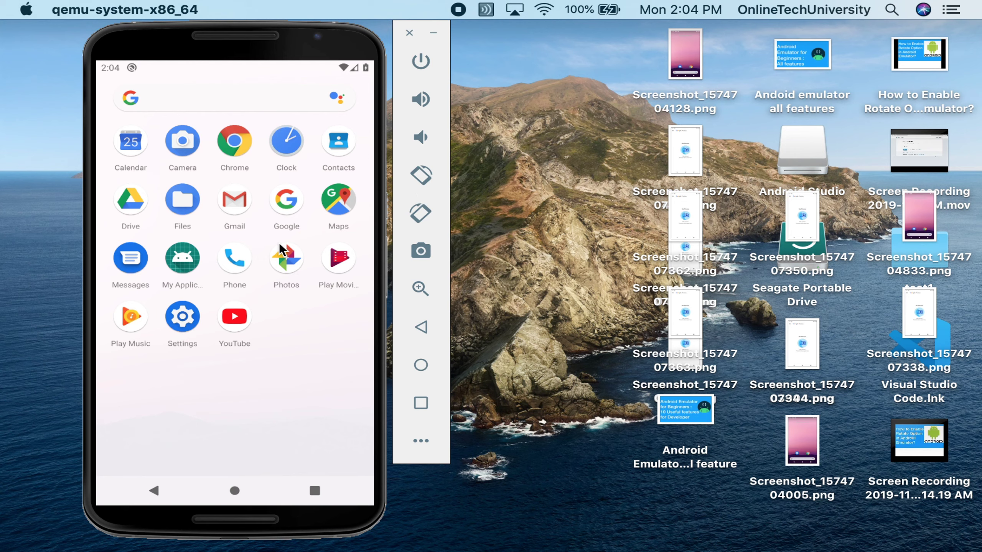
# Open Chrome from the emulated phone's home screen, accept its terms and decline signing in.
pyautogui.click(236, 493)
pyautogui.click(301, 413)
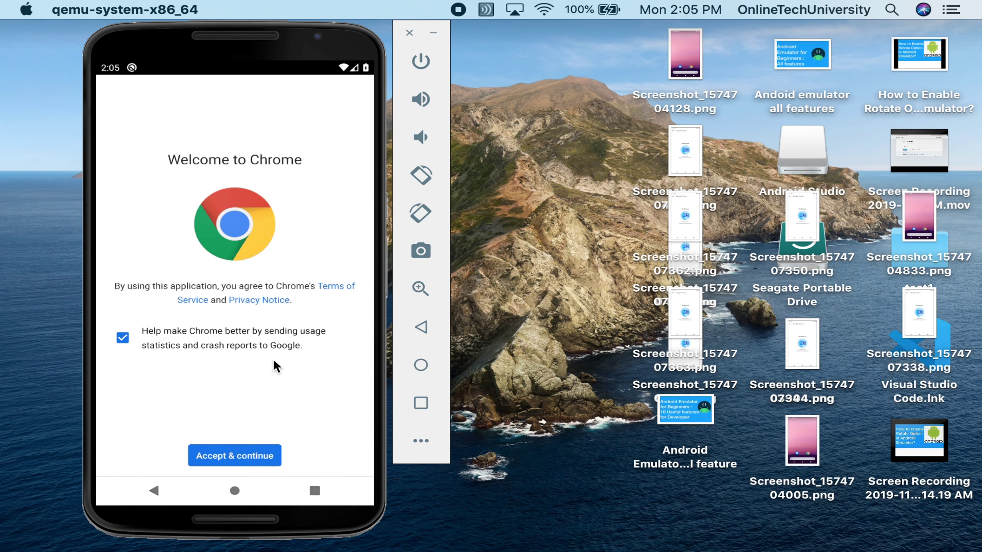
pyautogui.click(240, 461)
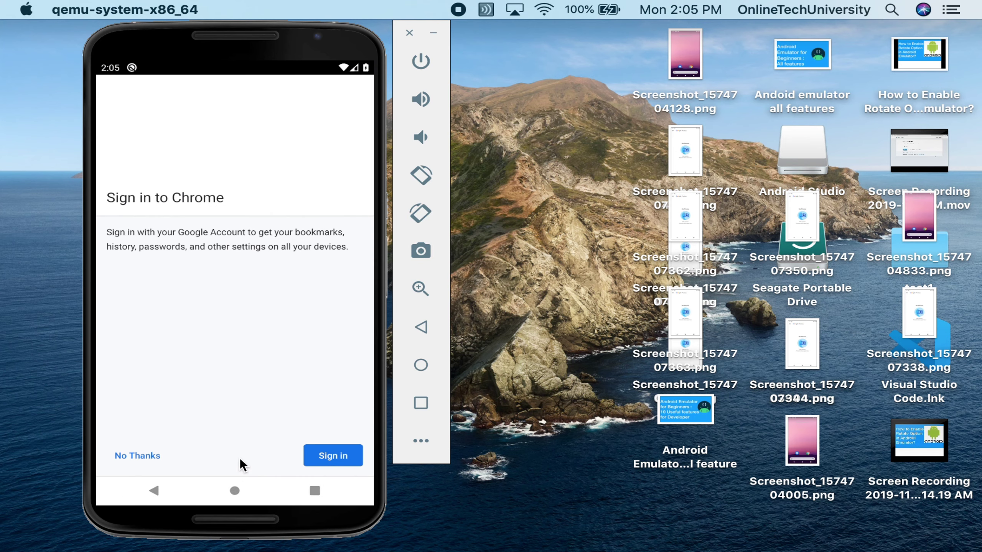
pyautogui.click(133, 458)
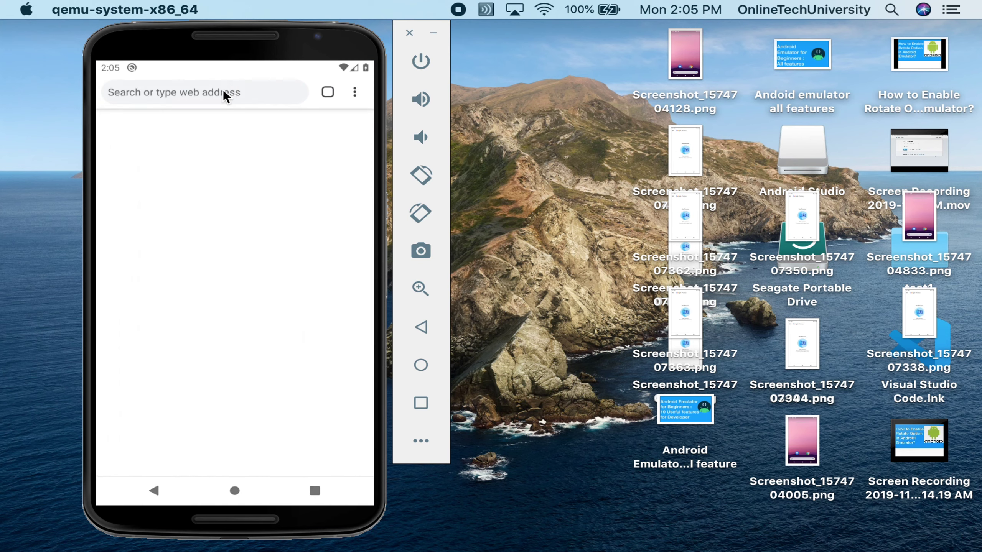
# Search the web for "test" in the emulated phone's Chrome browser.
pyautogui.click(224, 98)
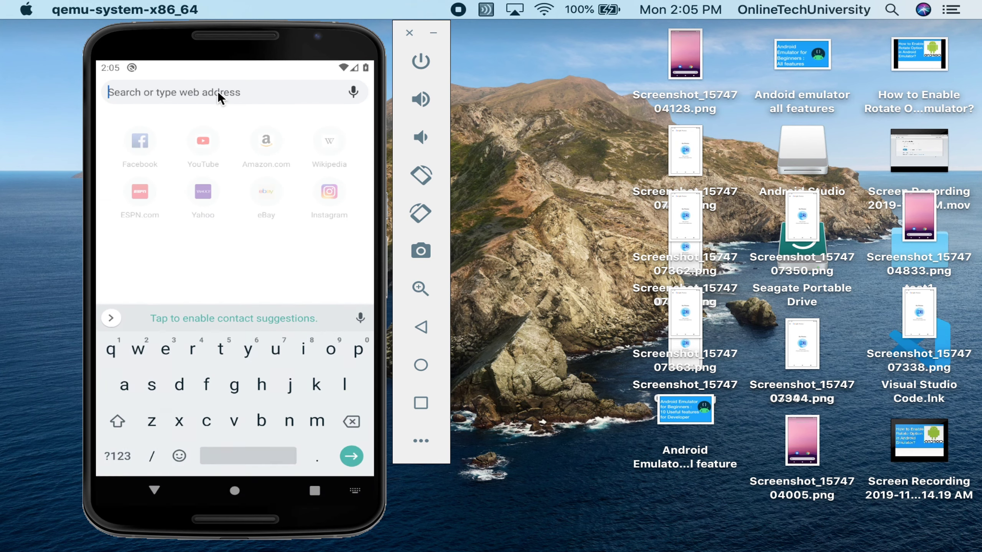
pyautogui.write('test')
pyautogui.press('Return')
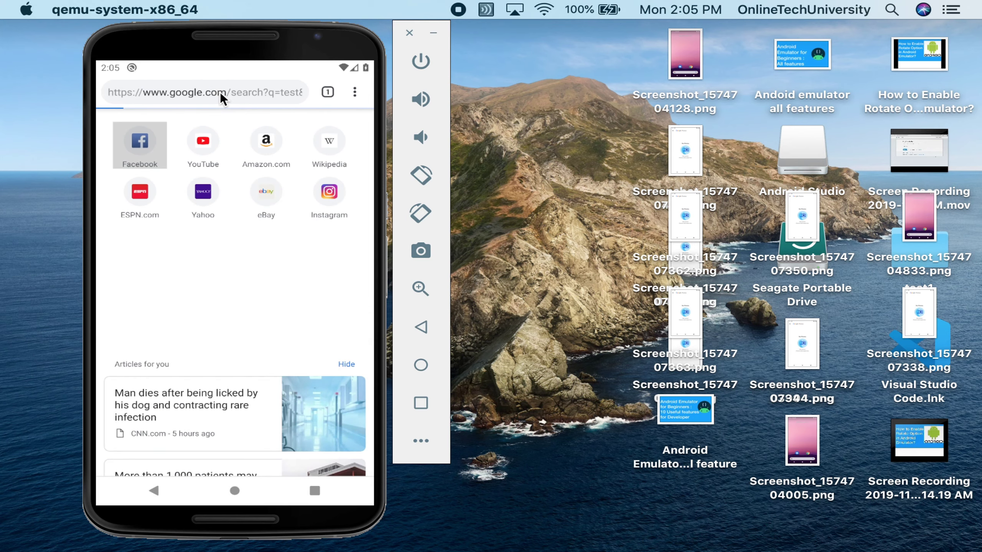
# Rotate the phone left with the search results open, shift the emulator slightly and rotate it back to portrait.
pyautogui.click(421, 177)
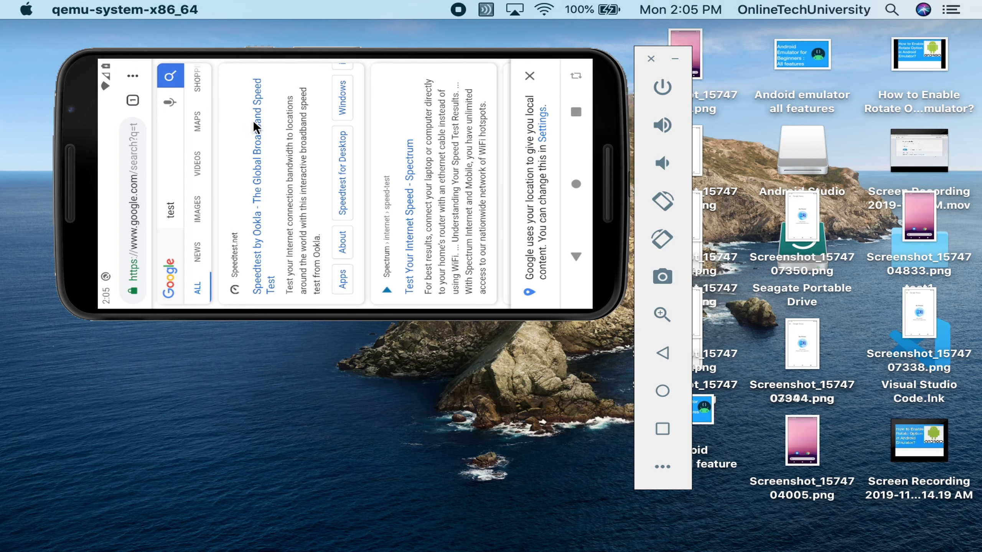
pyautogui.moveTo(94, 169)
pyautogui.mouseDown()
pyautogui.moveTo(260, 155)
pyautogui.moveTo(79, 159)
pyautogui.mouseUp()
pyautogui.click(651, 247)
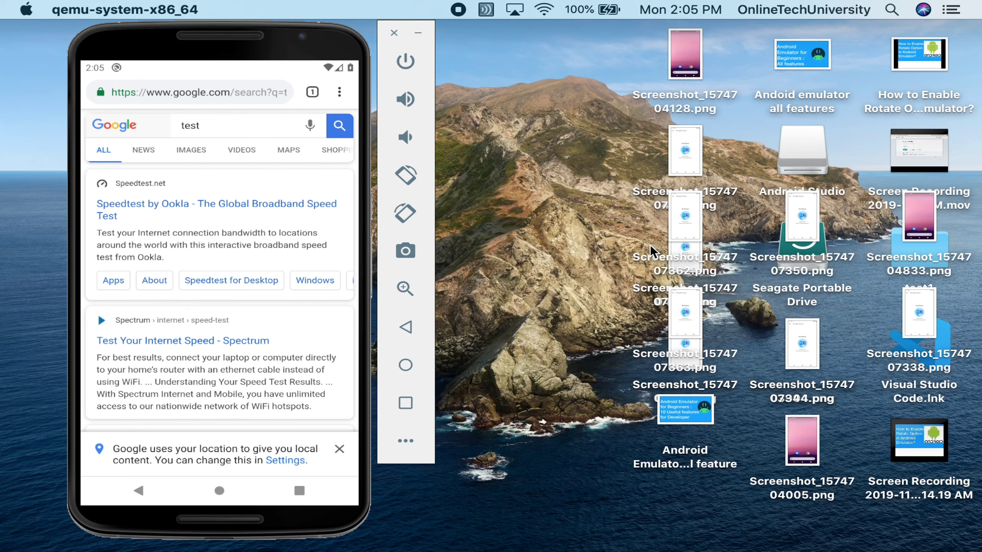
# Turn on auto-rotate in the phone's quick settings, close the notification shade and rotate the phone left to landscape.
pyautogui.moveTo(223, 69); pyautogui.dragTo(197, 536)
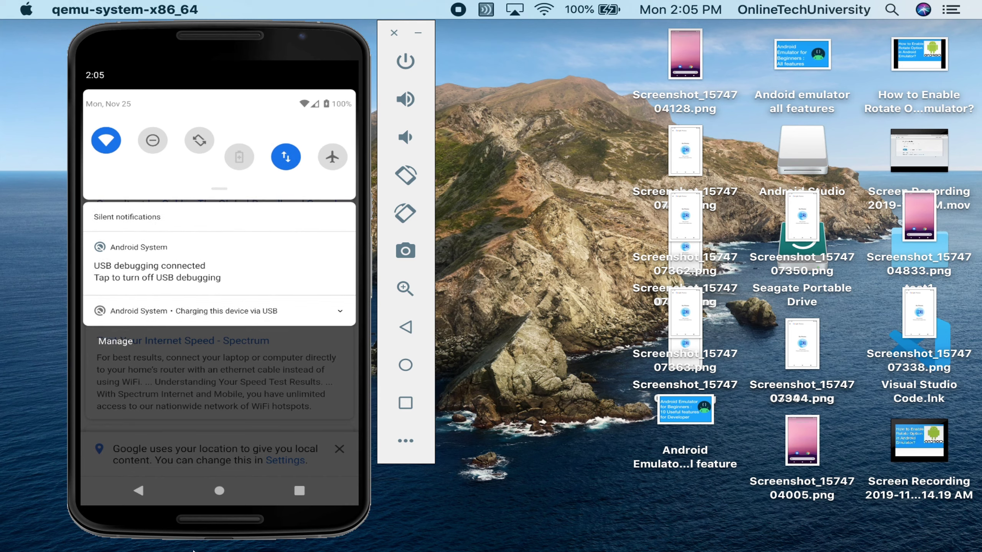
pyautogui.click(197, 136)
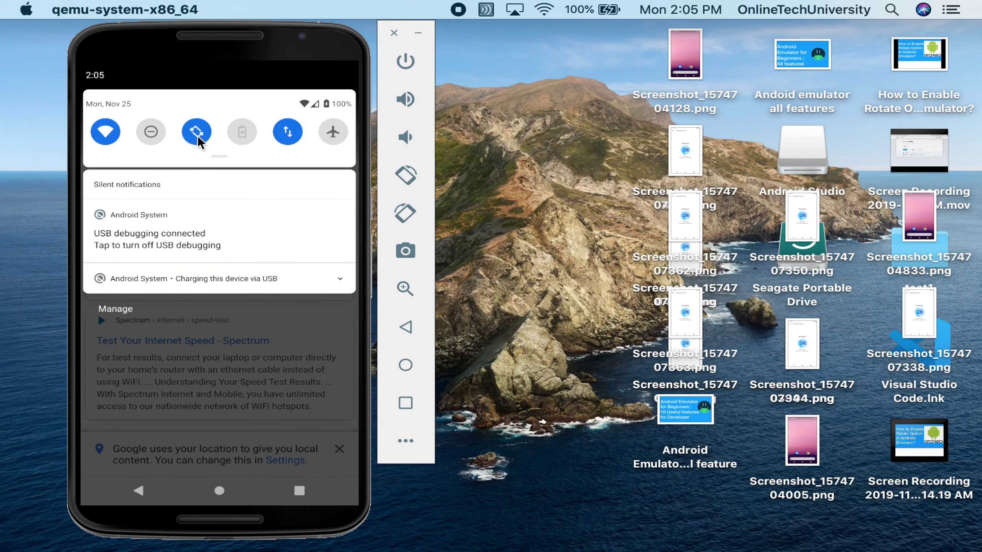
pyautogui.click(246, 357)
pyautogui.click(410, 180)
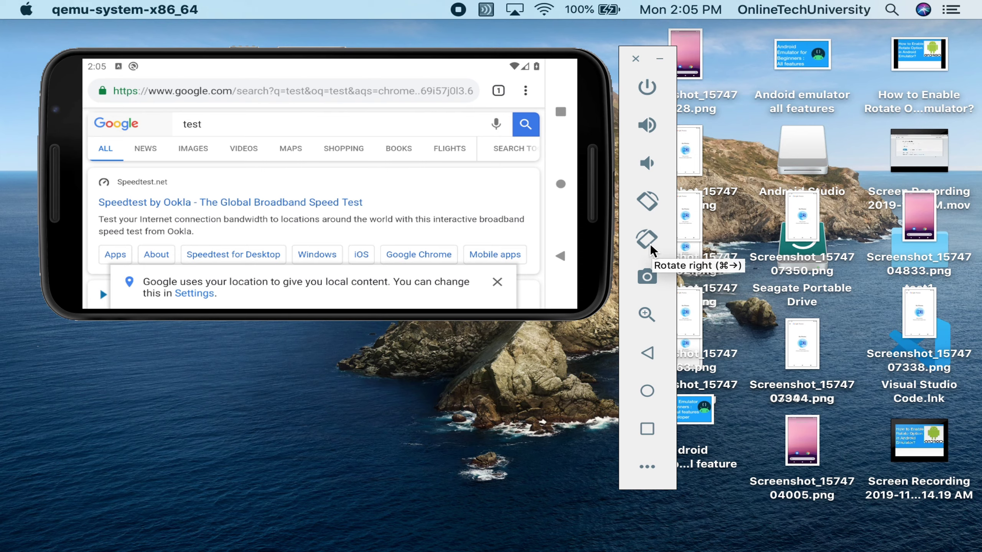
# Switch to the Keynote presentation, show the "Simulate Two Fingers" slide and return to the emulator.
pyautogui.press('super+Tab')
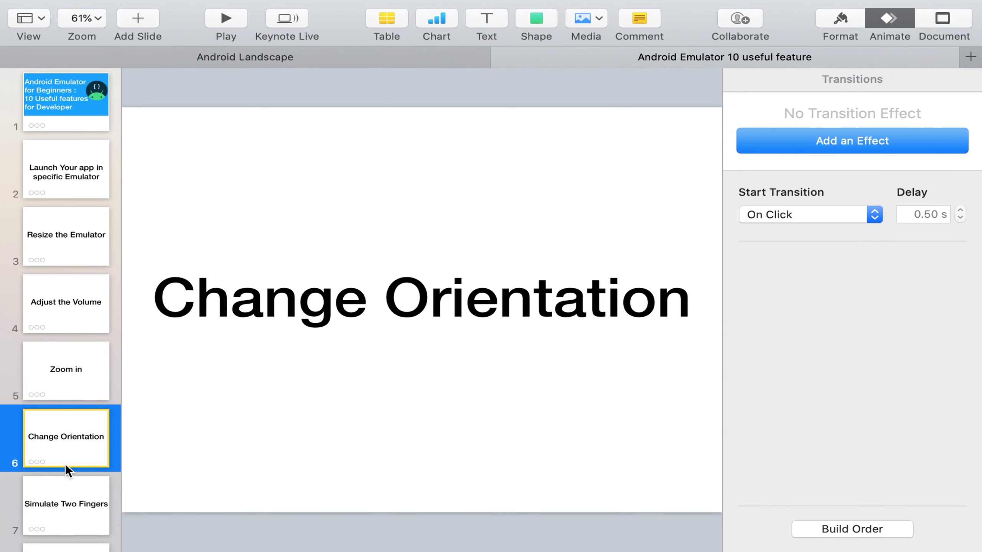
pyautogui.click(53, 503)
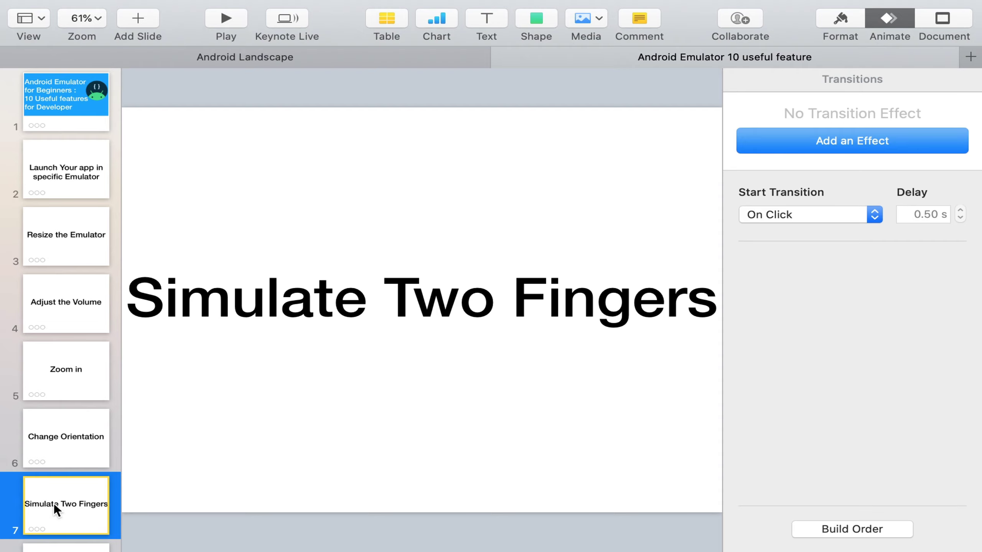
pyautogui.scroll(-6, 54, 504)
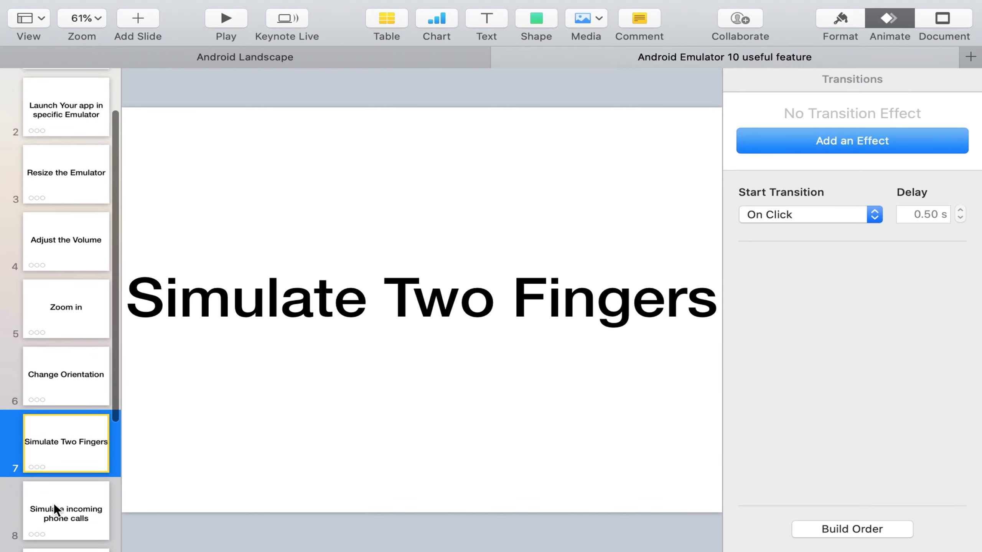
pyautogui.press('super+Tab')
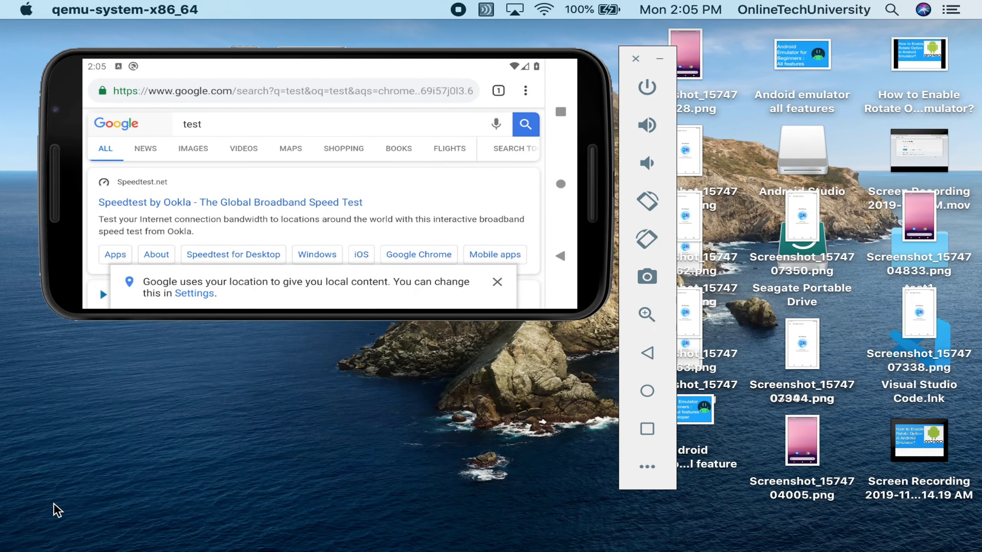
# Rotate the phone left and right through its orientations with auto-rotate on, ending with the search results in upright portrait.
pyautogui.click(654, 209)
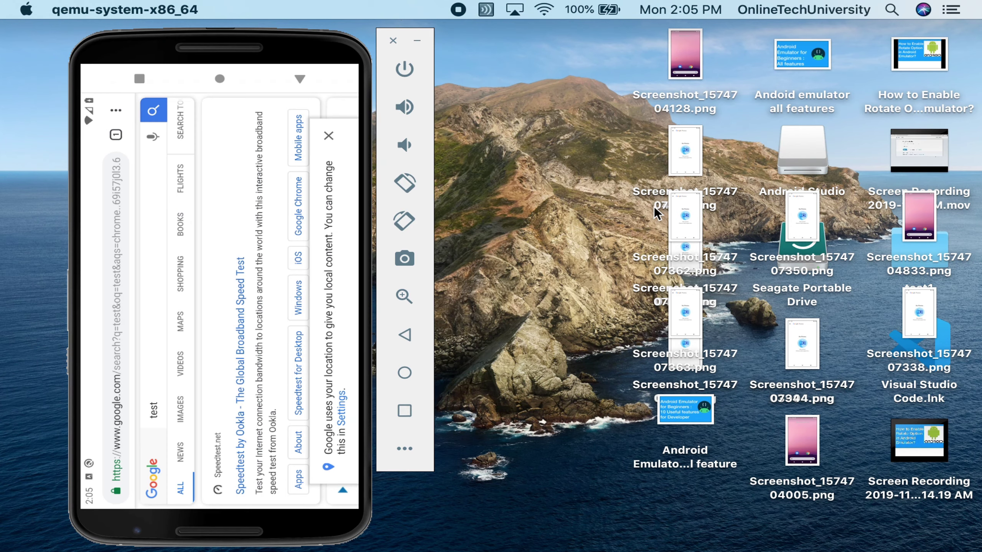
pyautogui.click(656, 212)
pyautogui.click(411, 189)
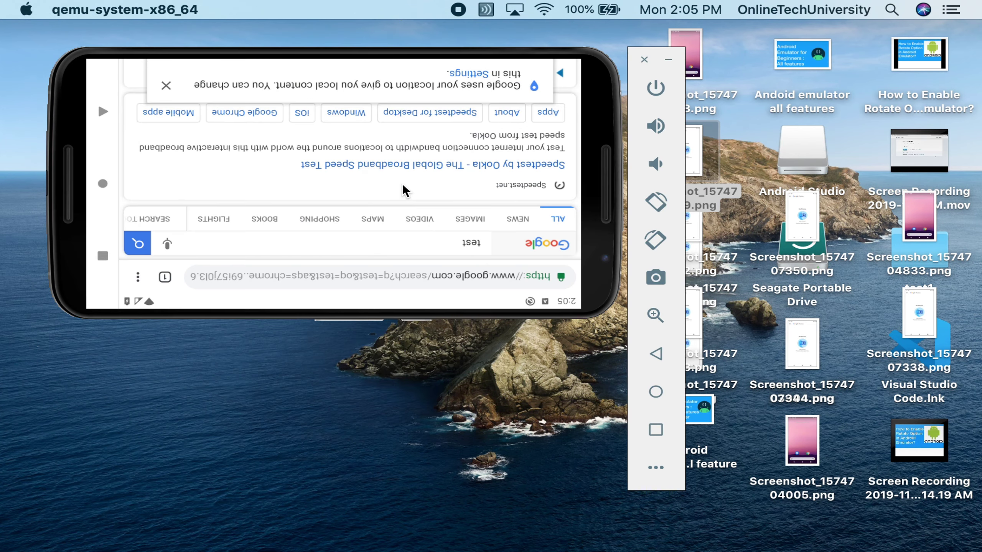
pyautogui.click(656, 243)
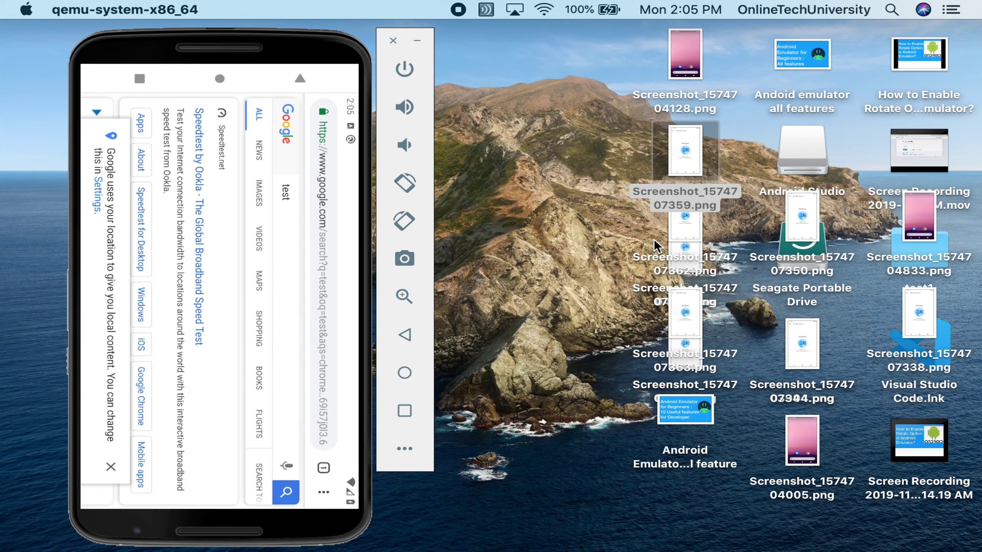
pyautogui.click(410, 223)
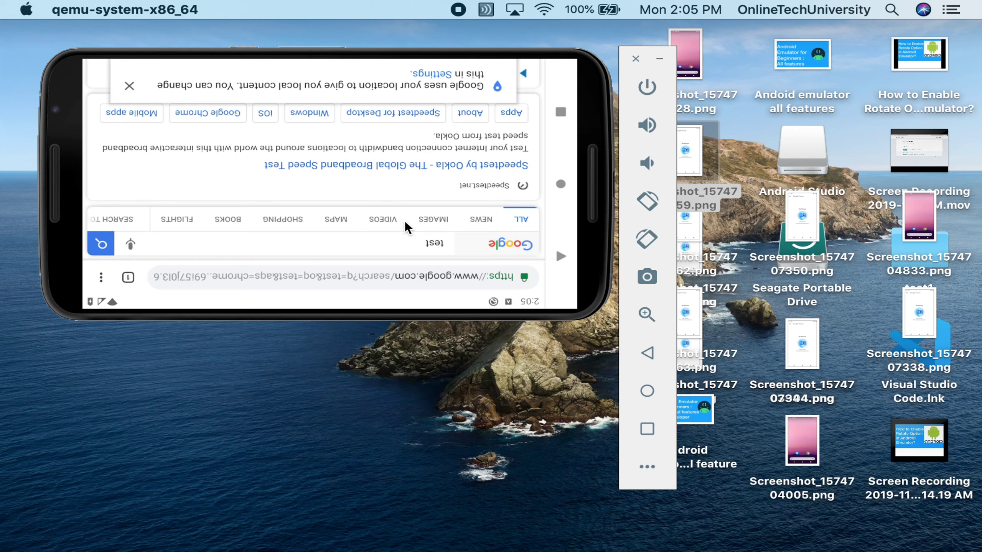
pyautogui.click(647, 201)
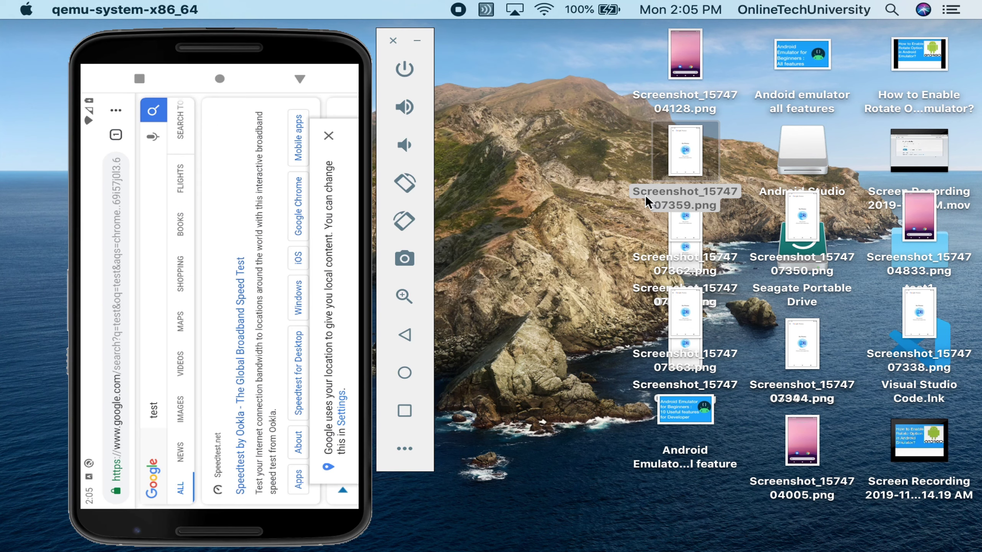
pyautogui.click(647, 201)
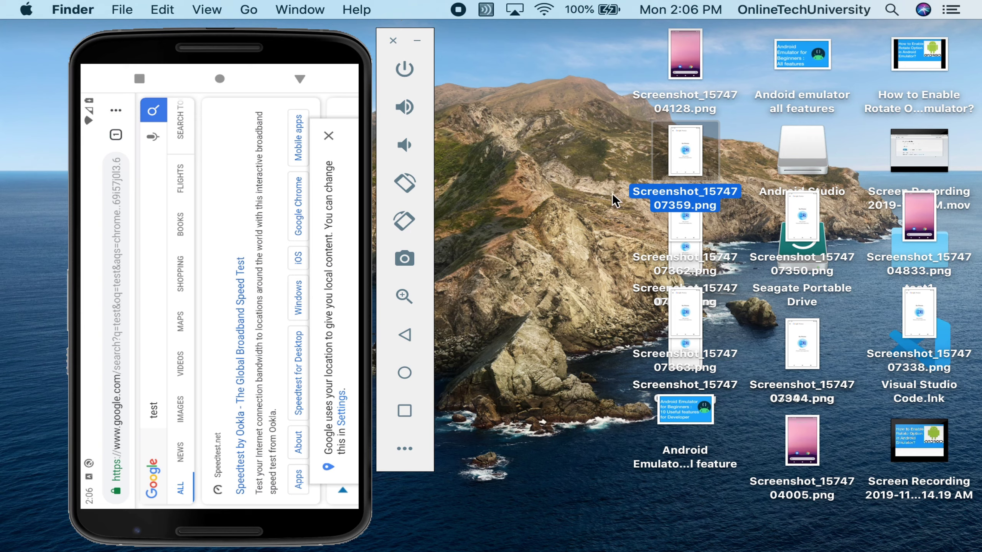
pyautogui.click(413, 184)
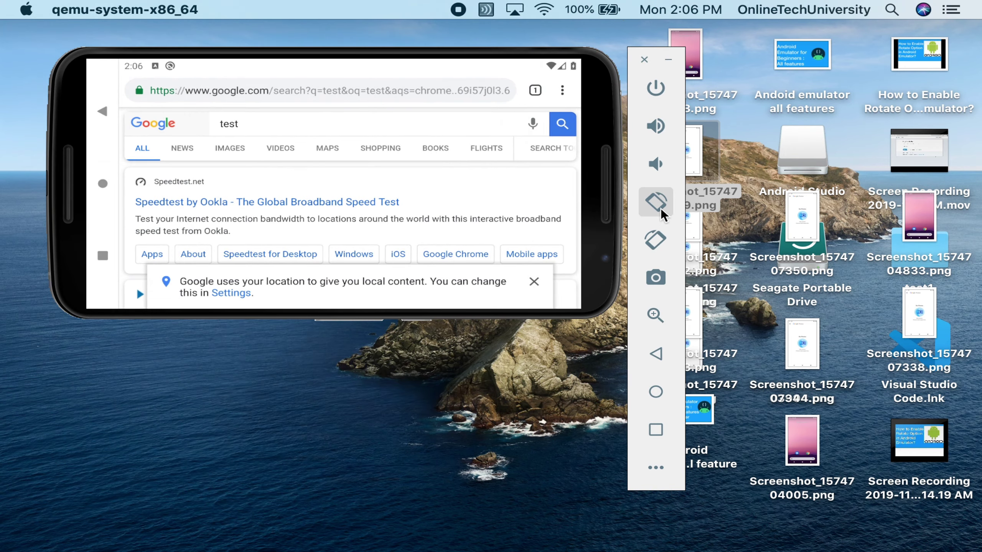
pyautogui.click(655, 203)
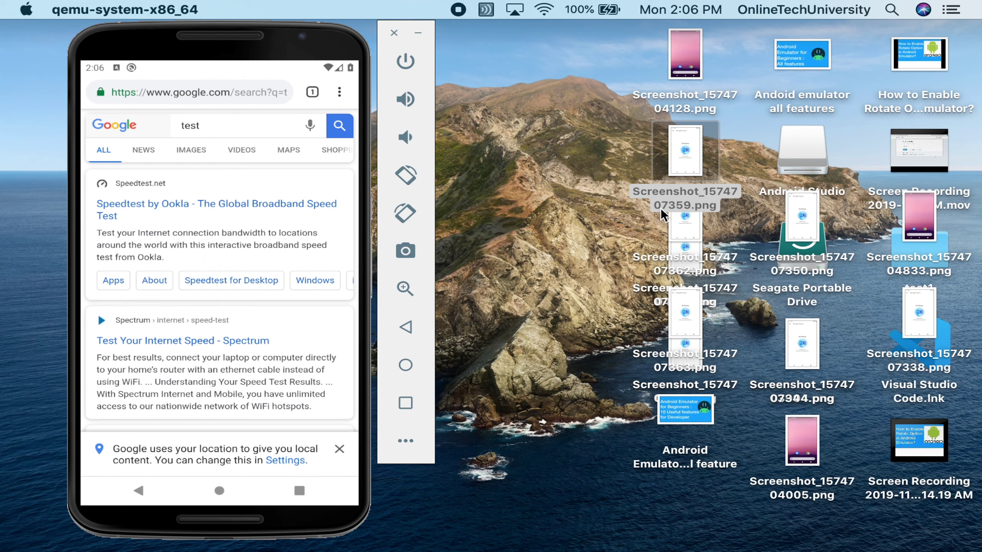
# Return to the phone's home screen, launch Google Maps from the app drawer and pan the map around Charleston Rd.
pyautogui.click(222, 493)
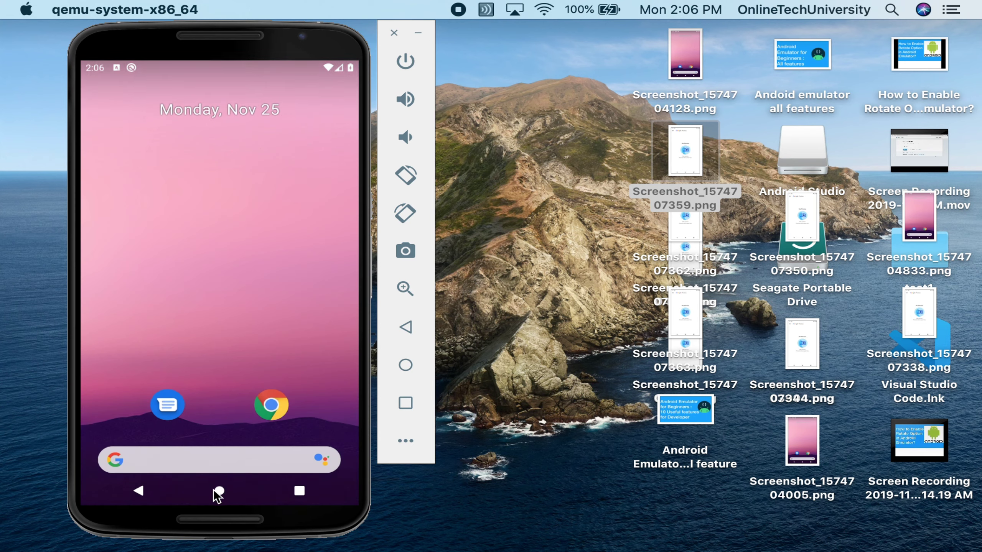
pyautogui.moveTo(217, 497); pyautogui.dragTo(241, 169)
pyautogui.click(325, 203)
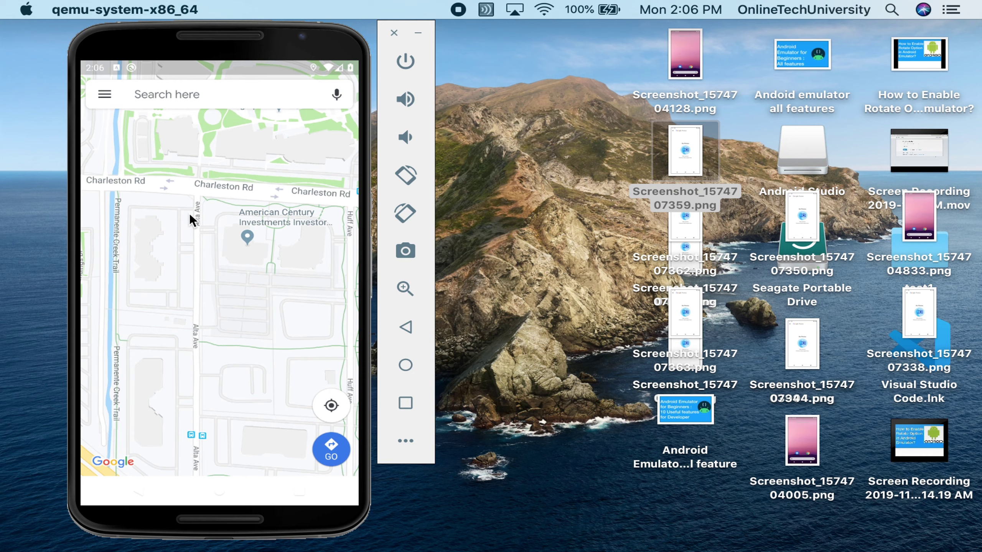
pyautogui.moveTo(181, 247); pyautogui.dragTo(262, 295)
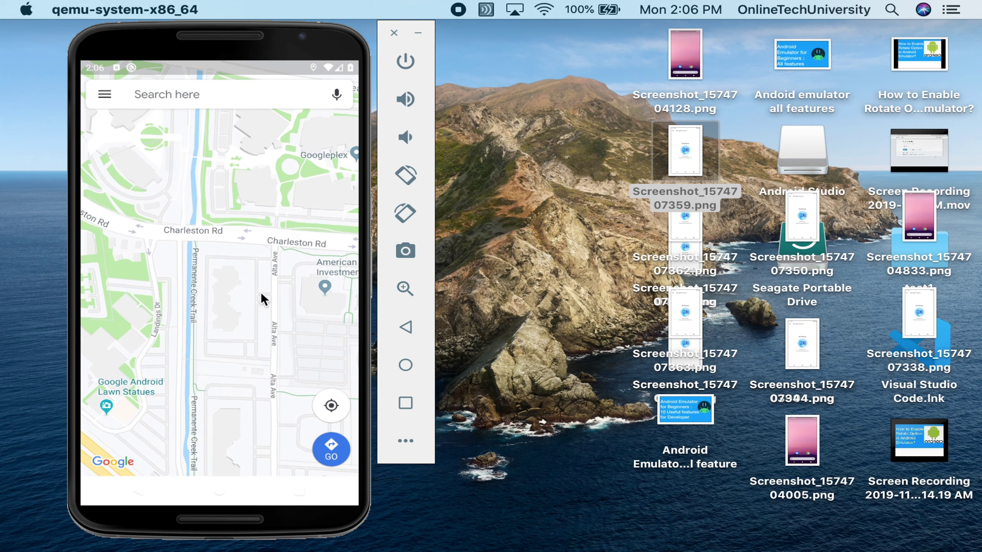
# Bring up the two simulated touch points on the map and rotate the map with a two-finger gesture.
pyautogui.press('ctrl')
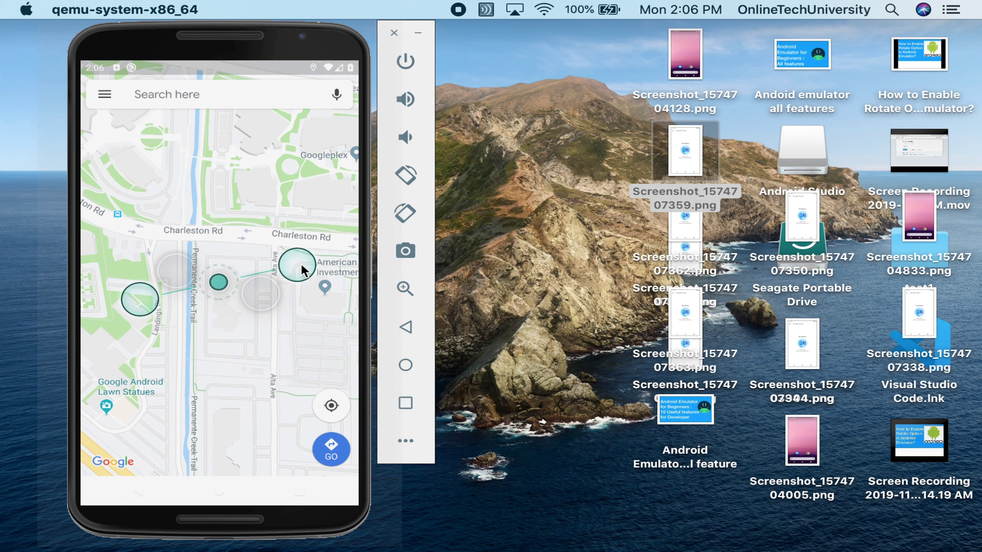
pyautogui.press('super')
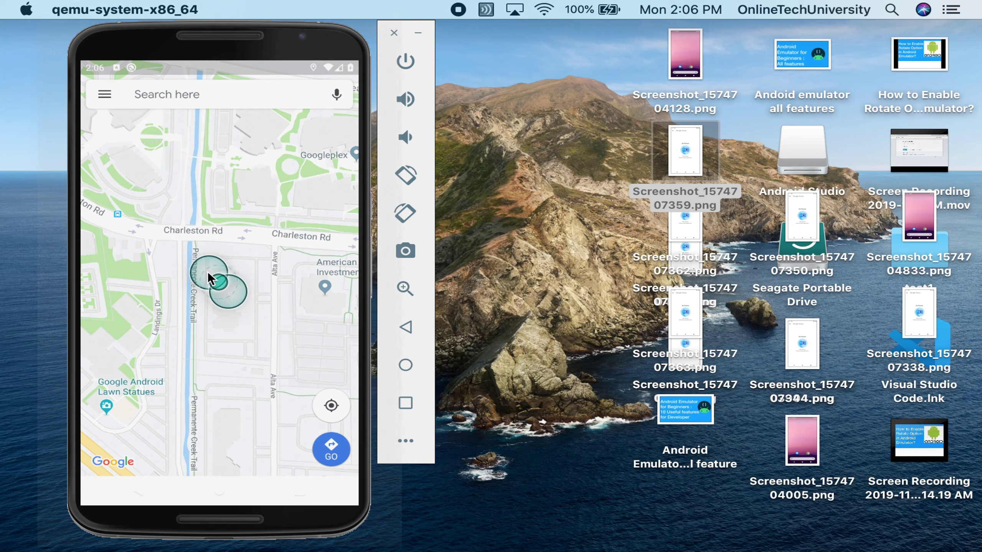
pyautogui.press('super')
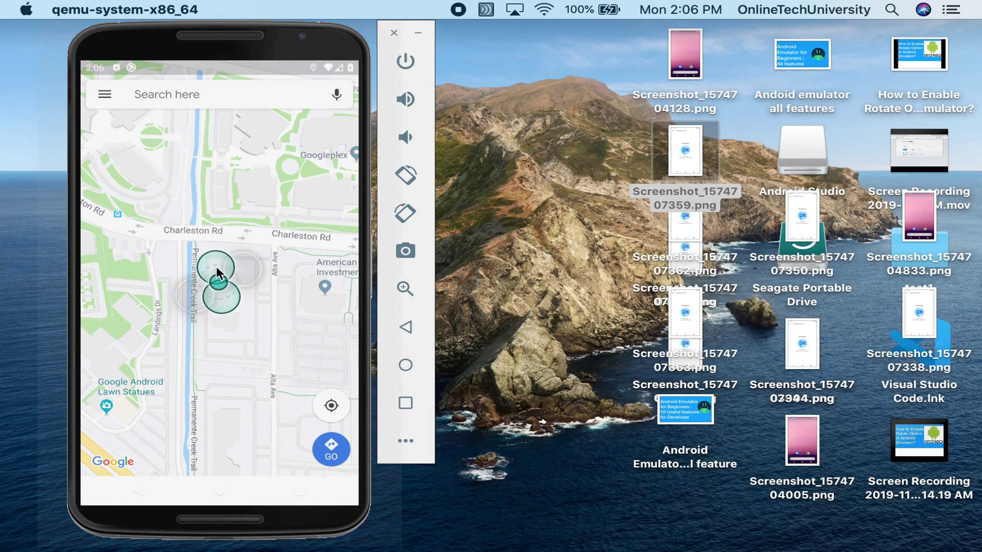
pyautogui.press('super')
pyautogui.moveTo(247, 340); pyautogui.dragTo(234, 156)
pyautogui.press('super')
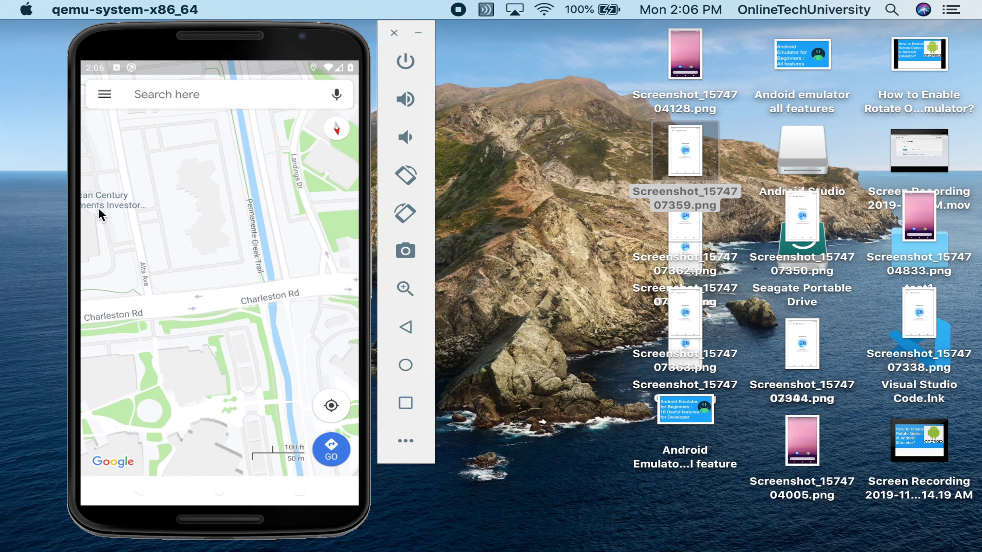
# Pinch the map with two simulated fingers to zoom out from street level to northern California.
pyautogui.press('super')
pyautogui.moveTo(154, 290); pyautogui.dragTo(194, 300)
pyautogui.press('super')
pyautogui.press('super')
pyautogui.moveTo(265, 411); pyautogui.dragTo(215, 302)
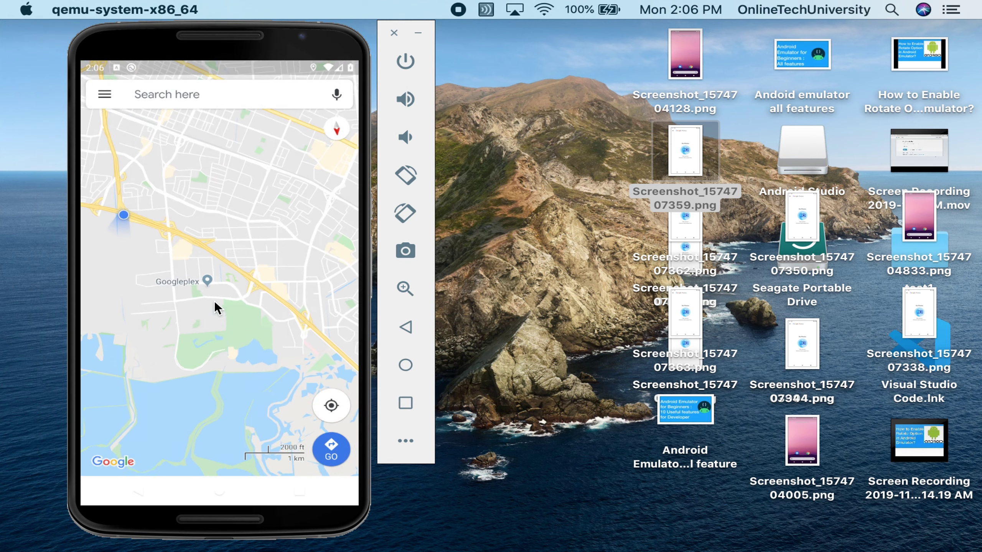
pyautogui.press('super')
pyautogui.moveTo(212, 419); pyautogui.dragTo(217, 288)
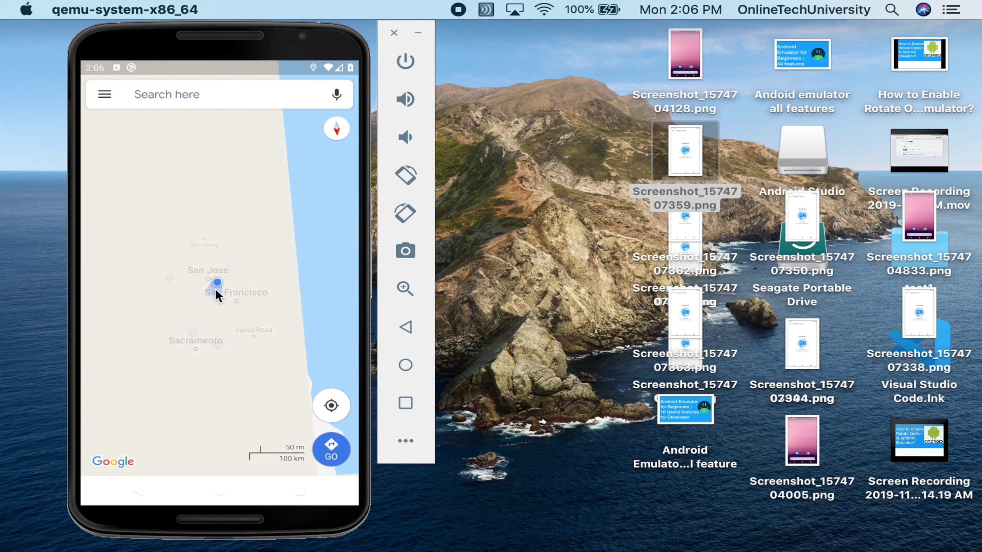
pyautogui.press('super')
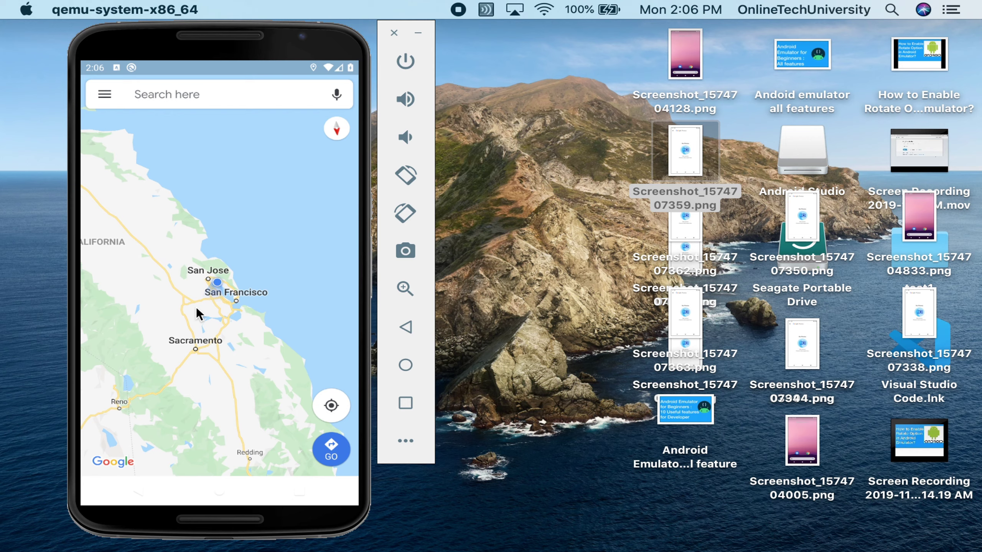
# Spread the two simulated fingers on the map to zoom in on the San Jose and San Francisco area.
pyautogui.press('super')
pyautogui.moveTo(241, 368); pyautogui.dragTo(267, 447)
pyautogui.press('super')
pyautogui.press('super')
pyautogui.press('super')
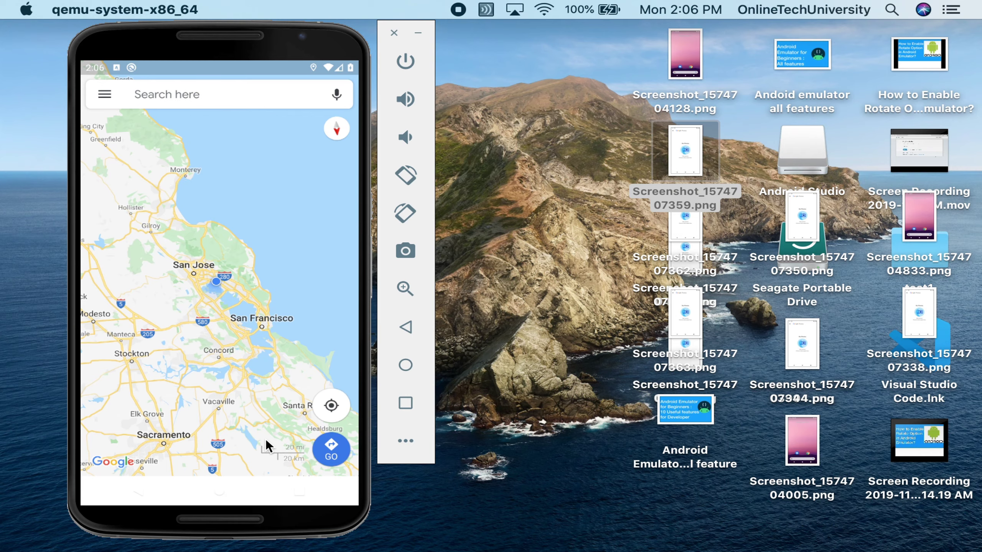
# Switch to the Keynote presentation, show the "Simulate incoming phone calls" slide and return to the emulator.
pyautogui.press('super+Tab')
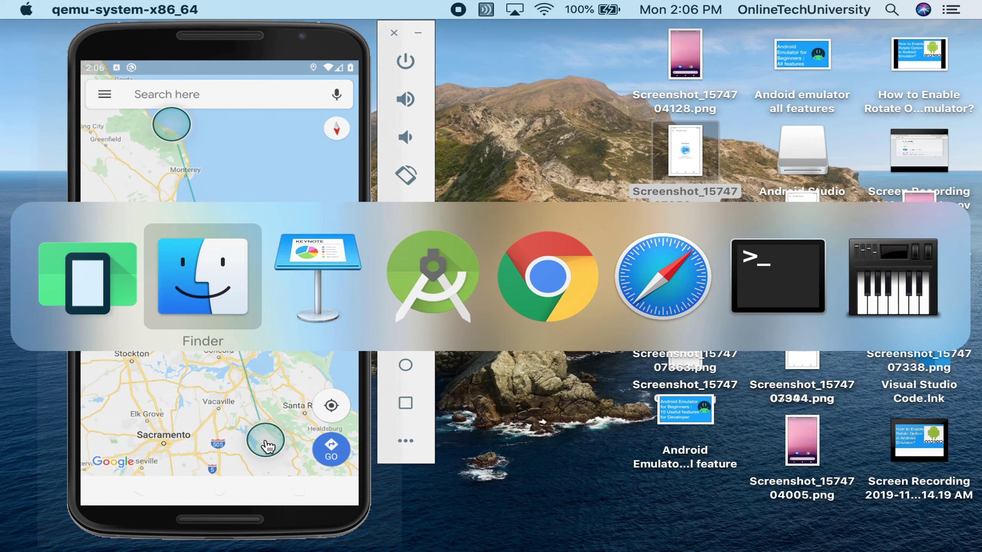
pyautogui.press('super+Tab')
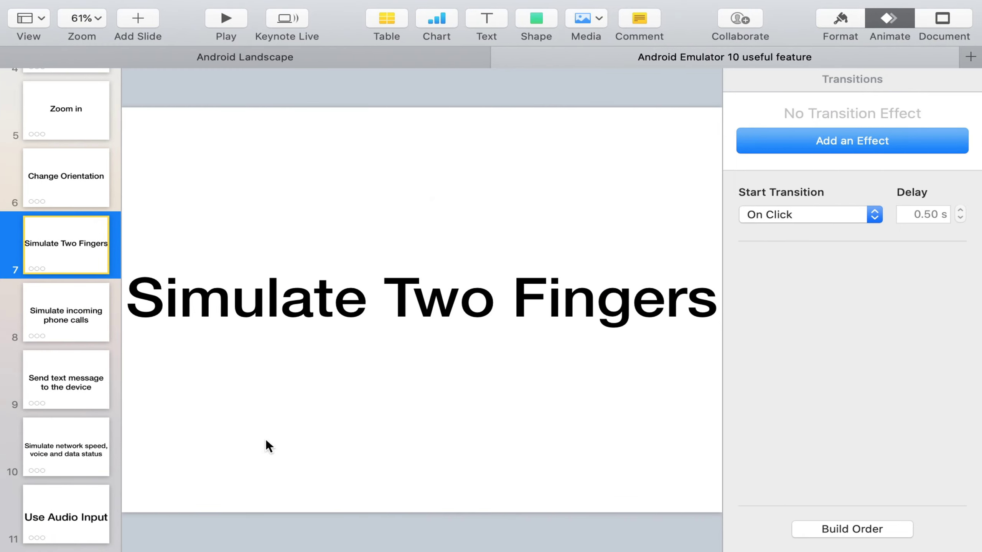
pyautogui.click(89, 325)
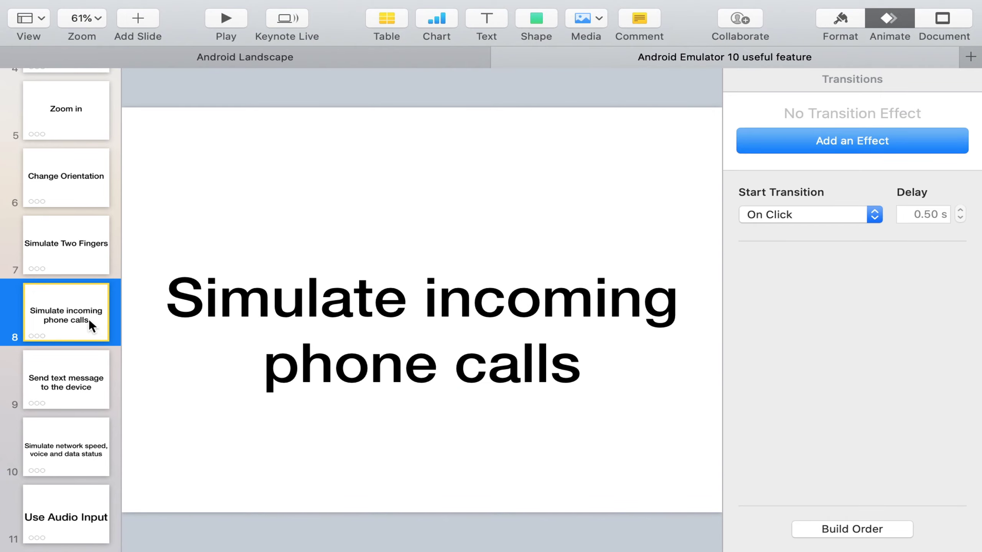
pyautogui.press('super+Tab')
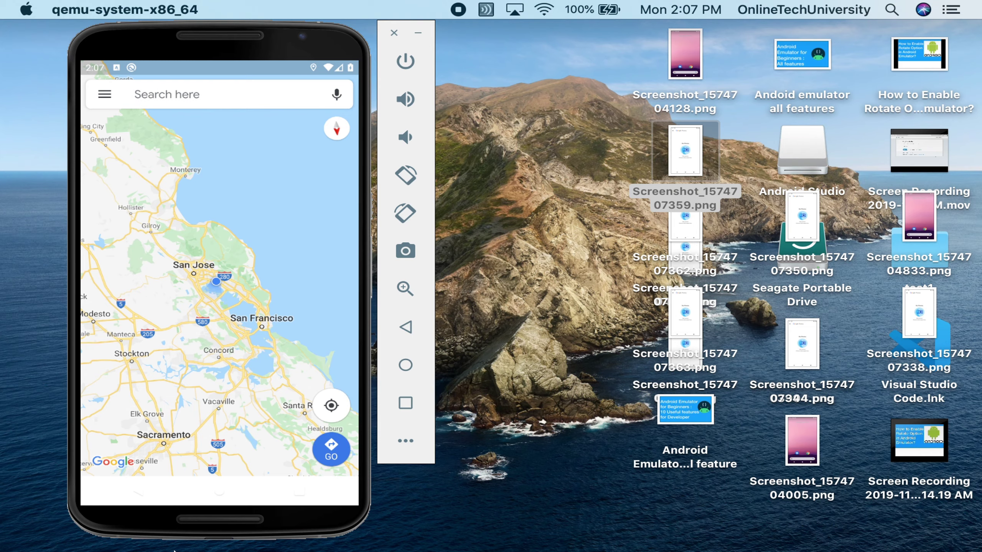
# Open the emulator's extended controls, place the window beside the phone and show the Phone settings.
pyautogui.moveTo(174, 550)
pyautogui.moveTo(161, 36)
pyautogui.mouseDown()
pyautogui.moveTo(748, 35)
pyautogui.moveTo(163, 42)
pyautogui.mouseUp()
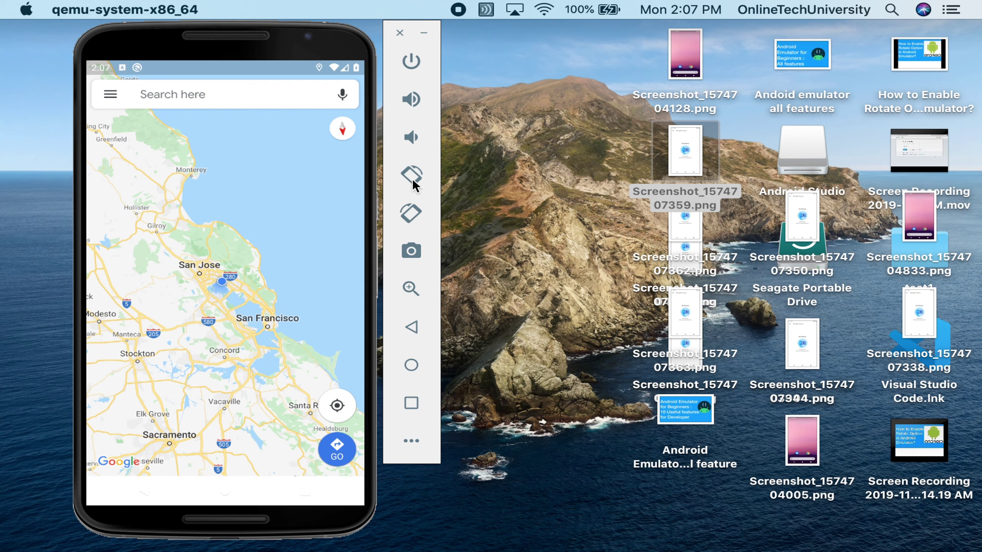
pyautogui.click(409, 449)
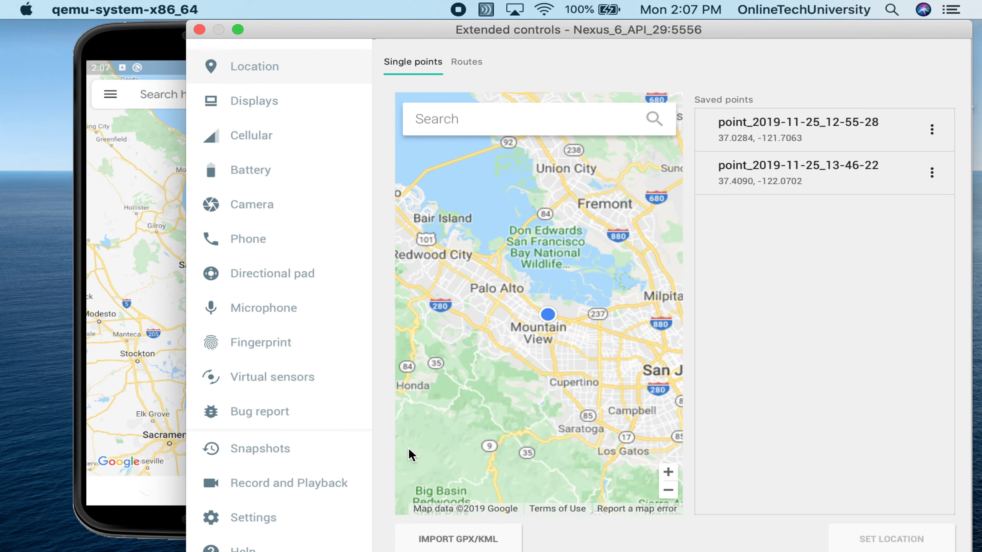
pyautogui.moveTo(311, 31); pyautogui.dragTo(564, 6)
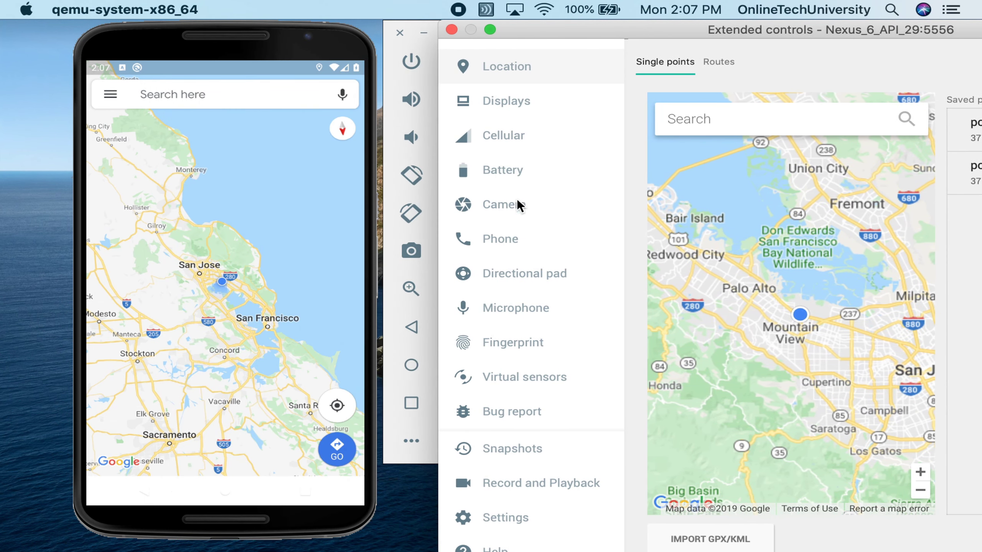
pyautogui.click(501, 239)
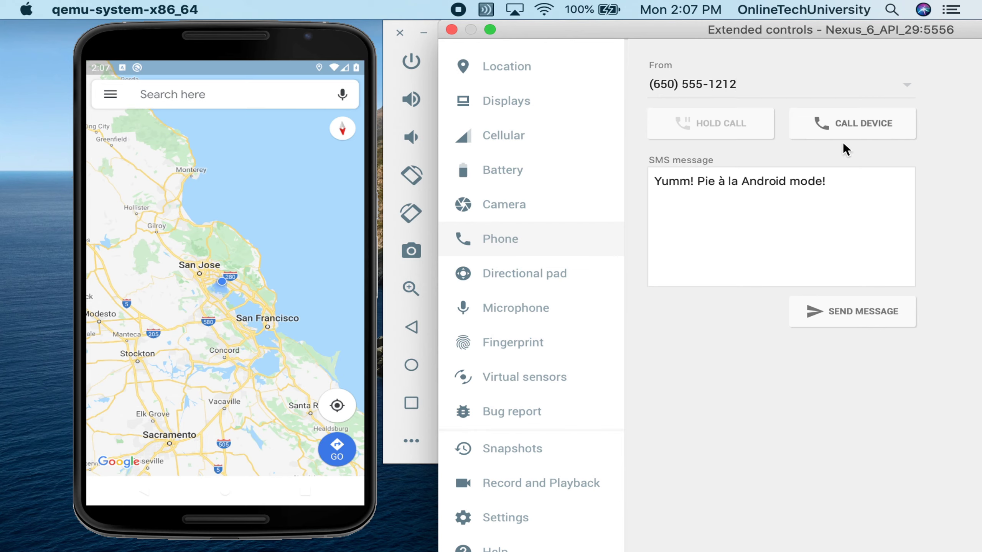
# Simulate an incoming call to the device from the preset number, answer it on the phone and put the call on hold.
pyautogui.click(852, 124)
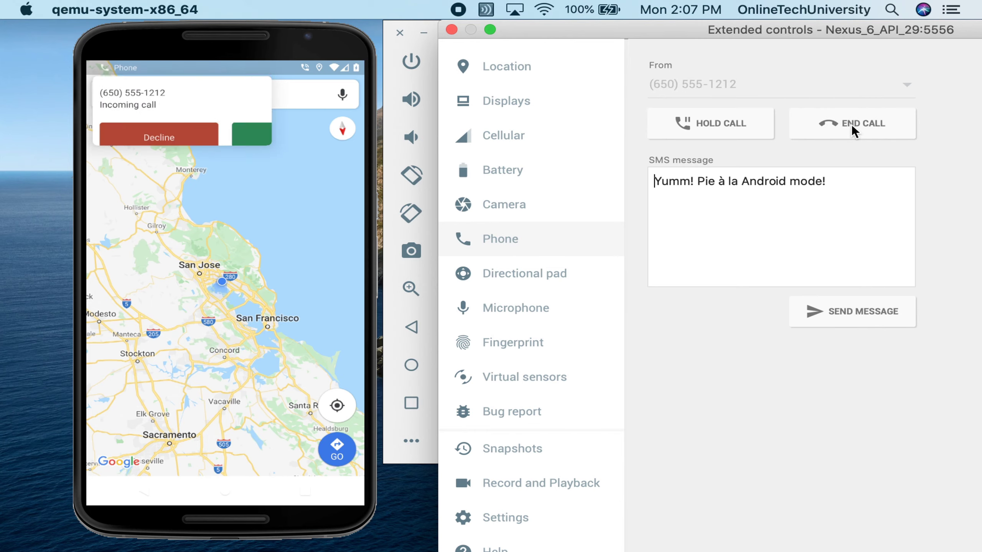
pyautogui.click(304, 140)
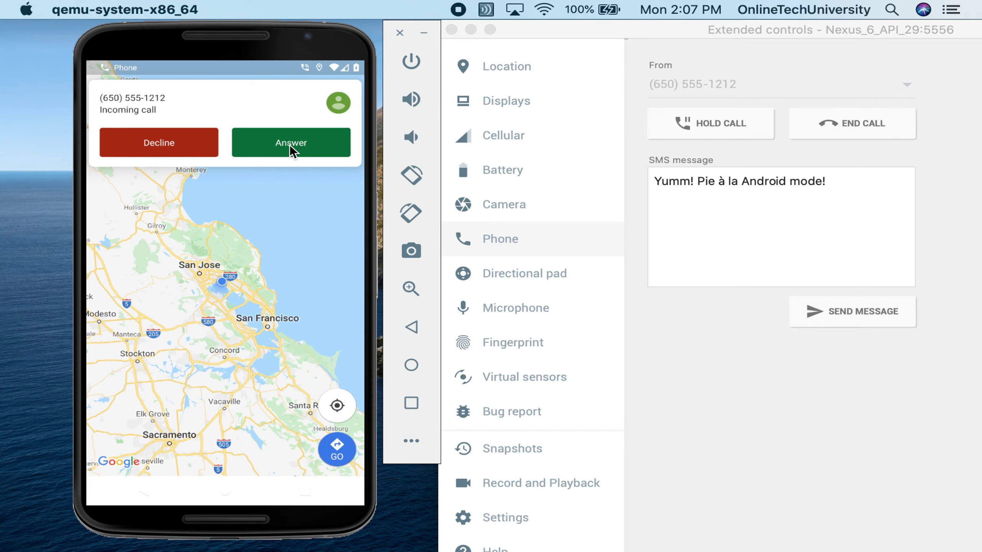
pyautogui.click(291, 147)
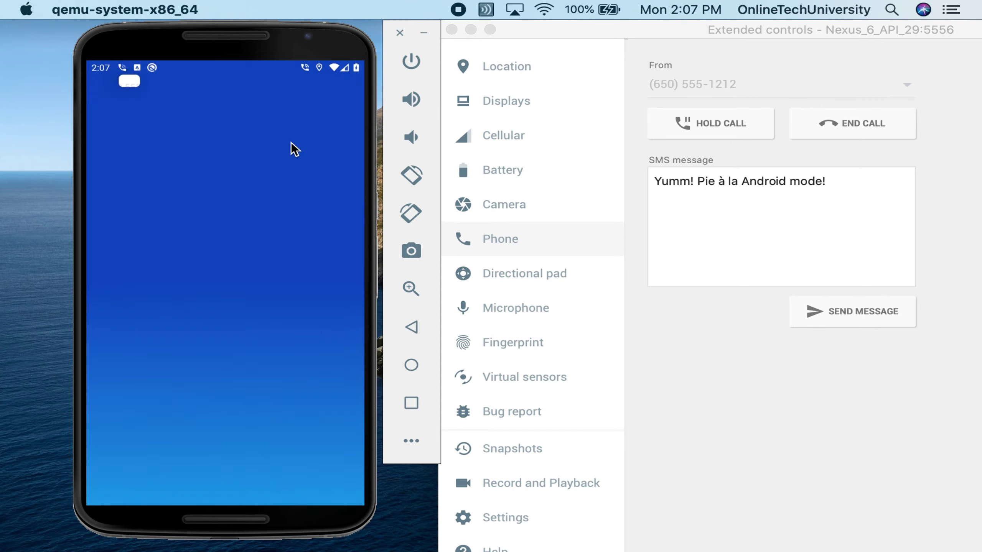
pyautogui.click(713, 120)
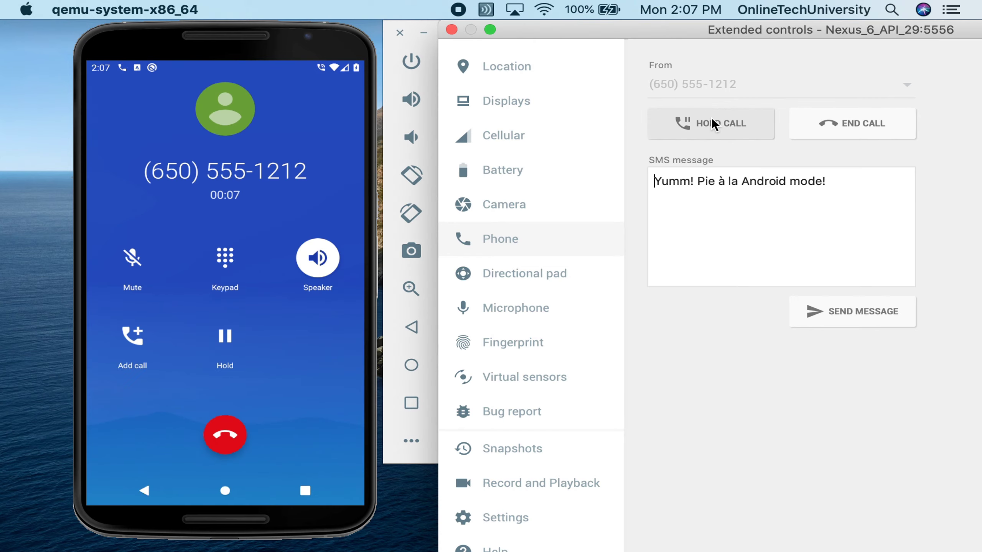